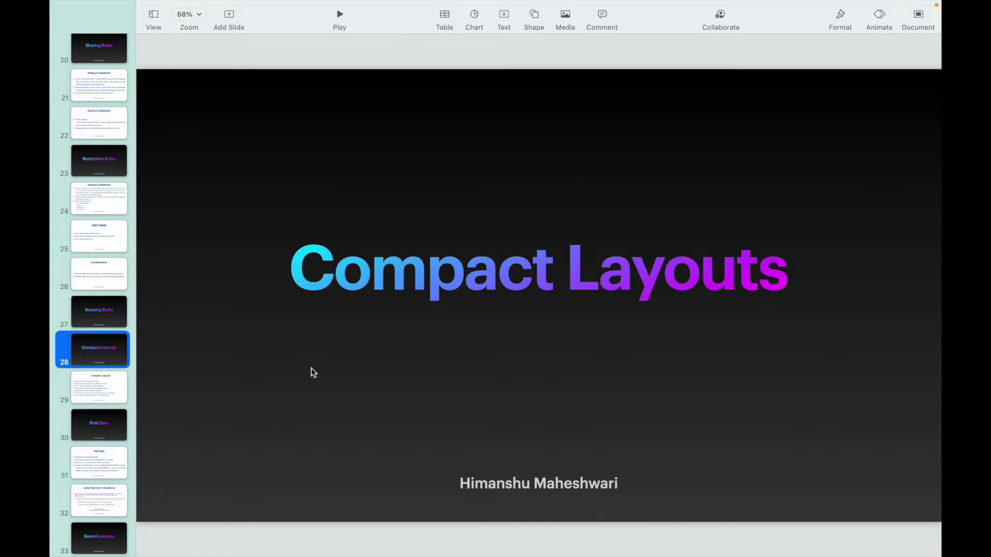
Step: Select slide 29 to show the Compact Layouts bullet slide, then bring up the desktop spaces overview
left_click(85, 395)
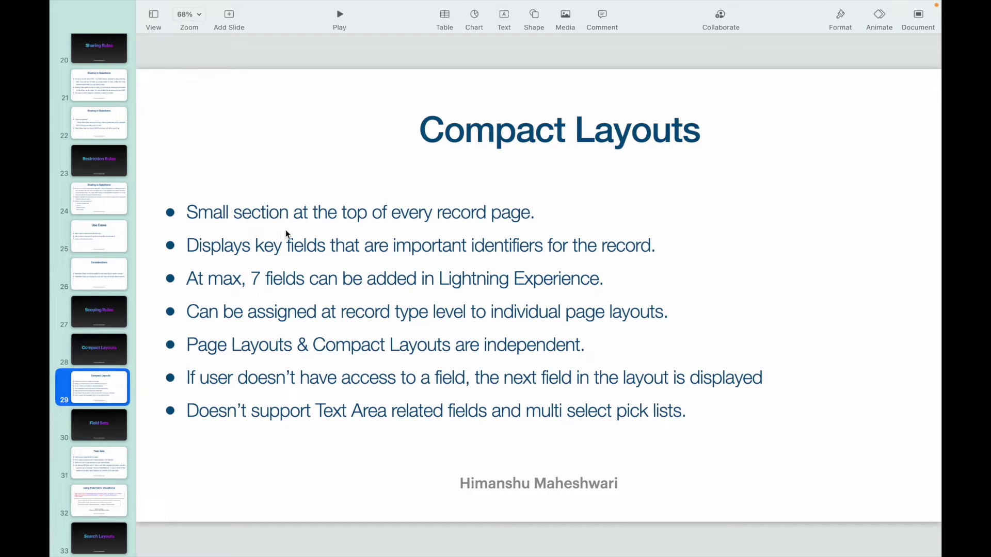
key("ctrl+Up")
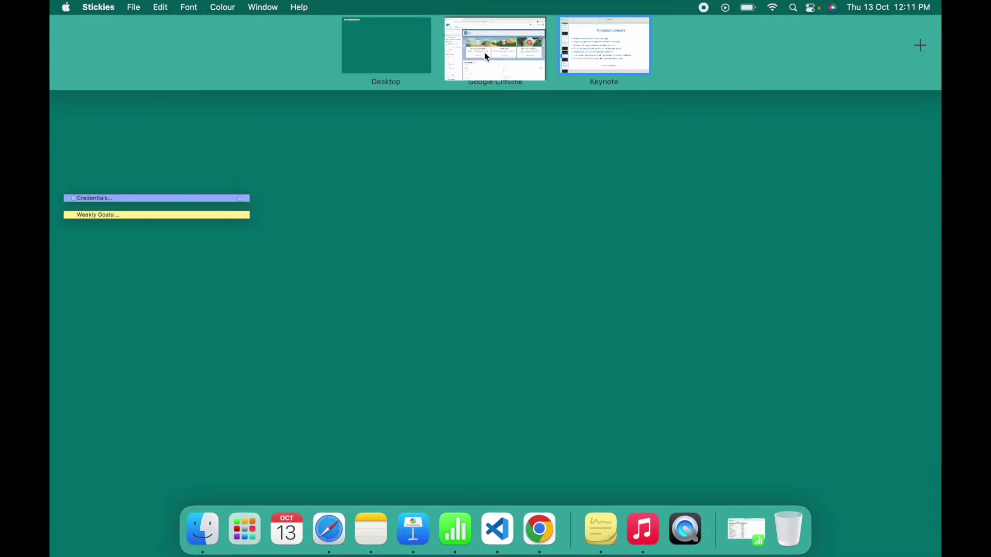
Step: In the browser, search the App Launcher for 'contact' and open Contacts
left_click(485, 51)
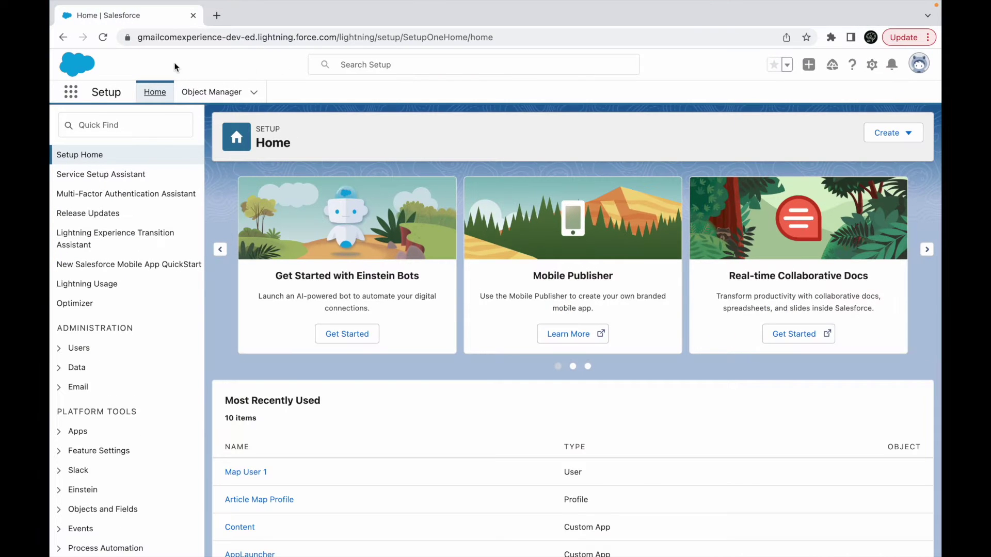
left_click(71, 92)
type("contact")
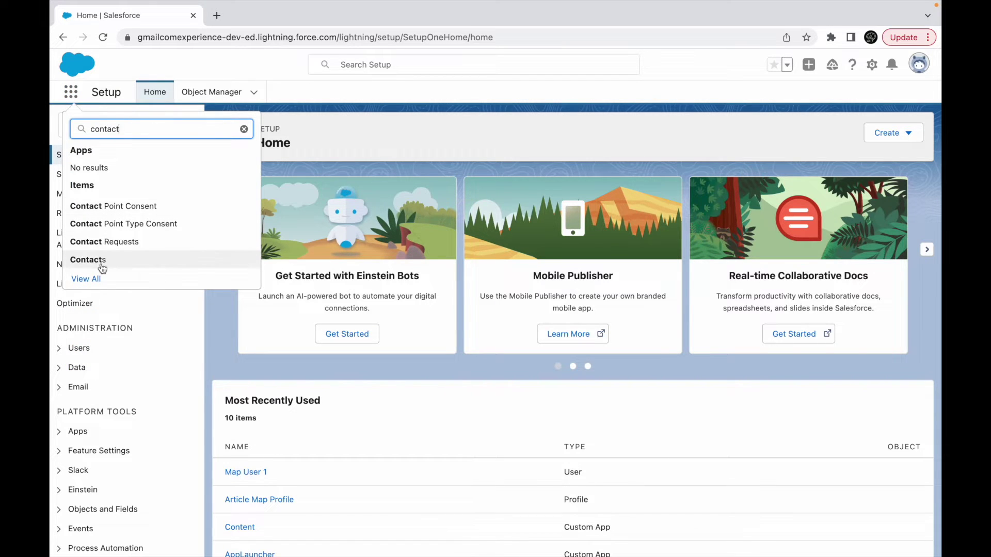
left_click(98, 259)
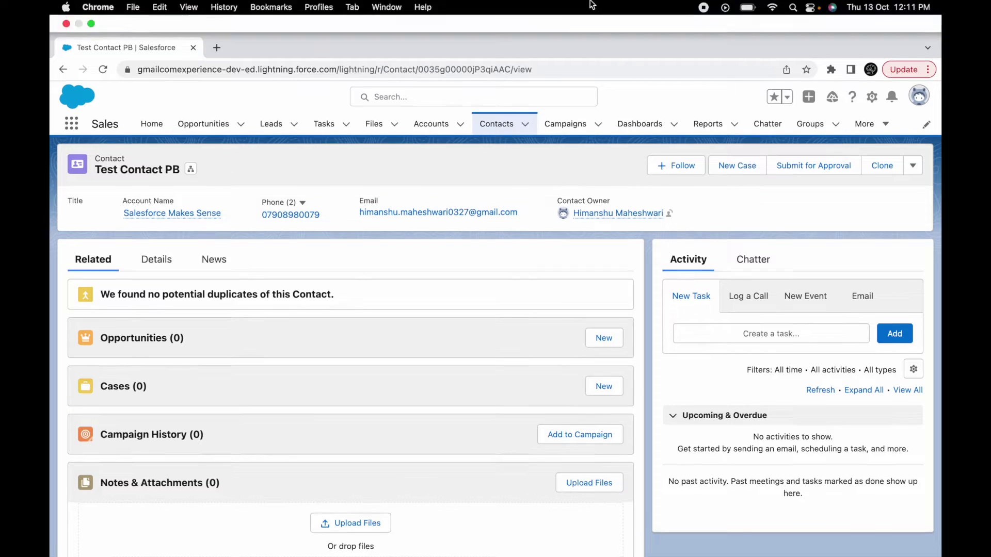
Step: Return to Keynote and select the bullet list text box on the slide
key("ctrl+Up")
left_click(583, 29)
left_click(230, 243)
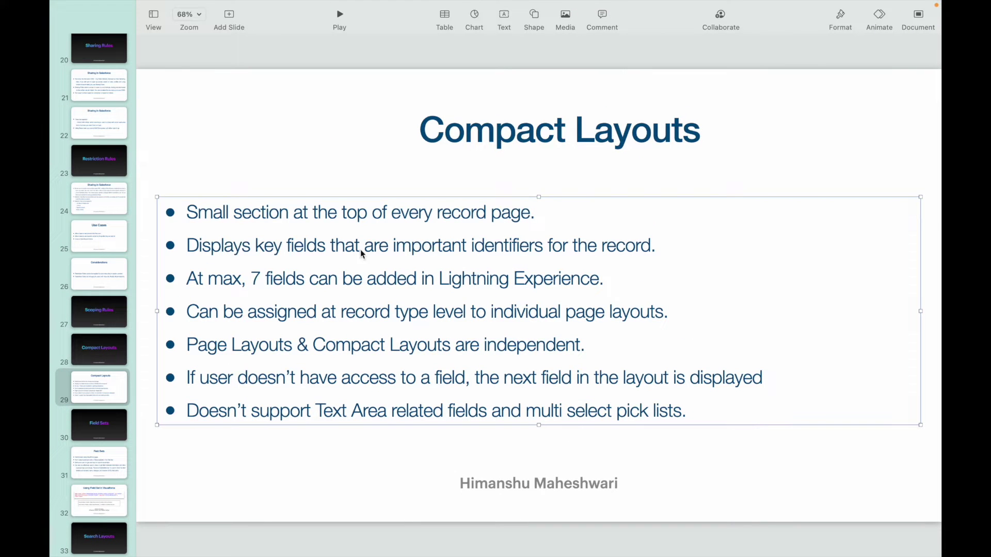
Step: Back on the test contact's record, show the Details tab fields, then return to the desktop overview
key("ctrl+Up")
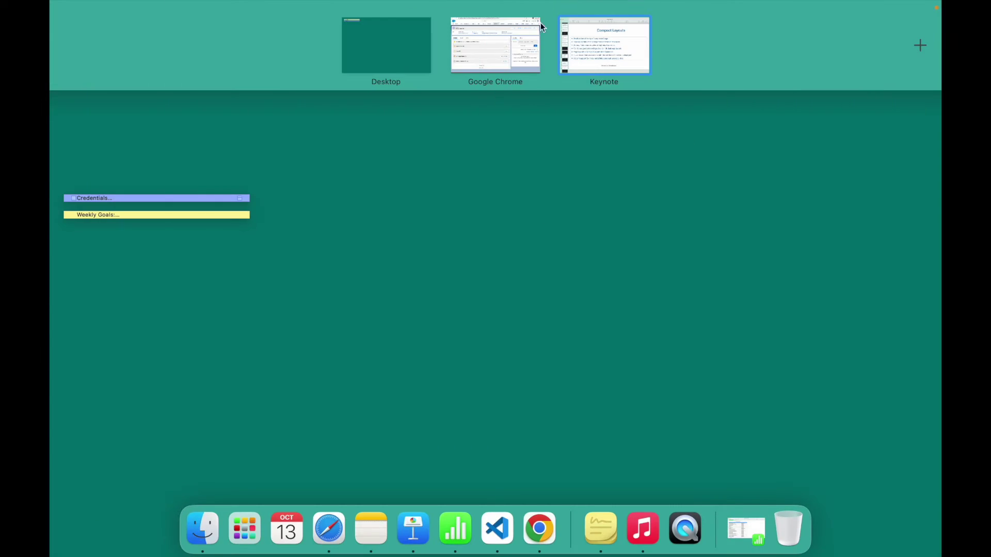
left_click(540, 22)
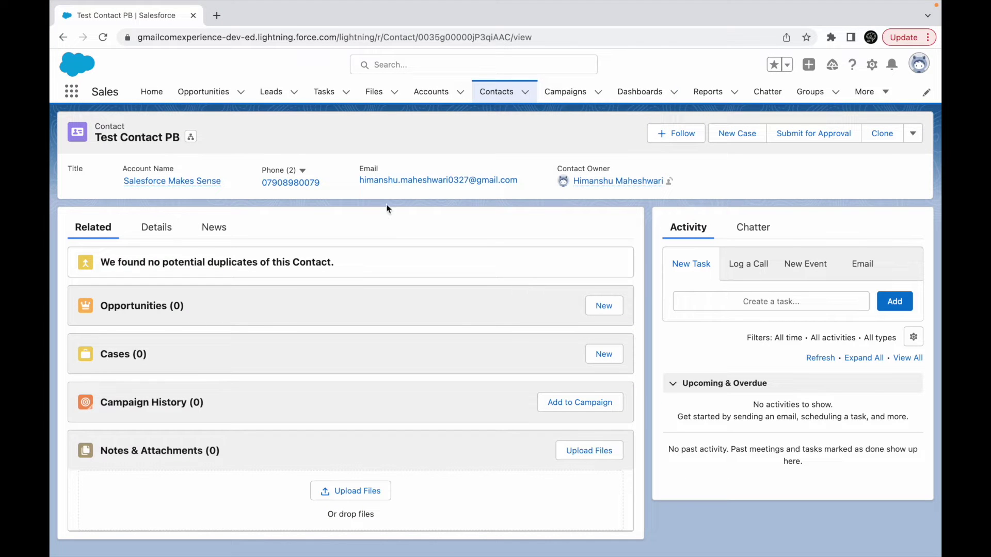
left_click(156, 227)
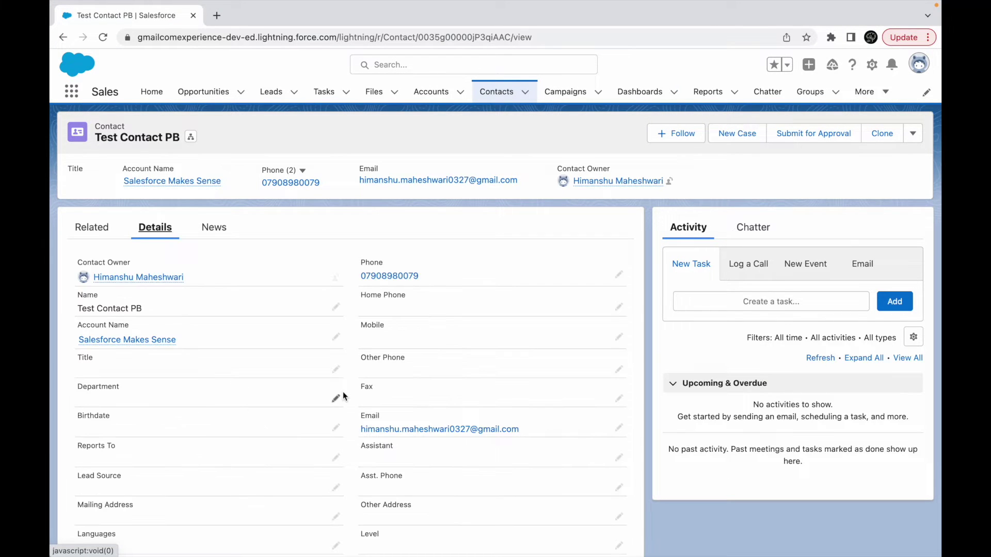
scroll(343, 396, "down", 3)
scroll(338, 385, "up", 3)
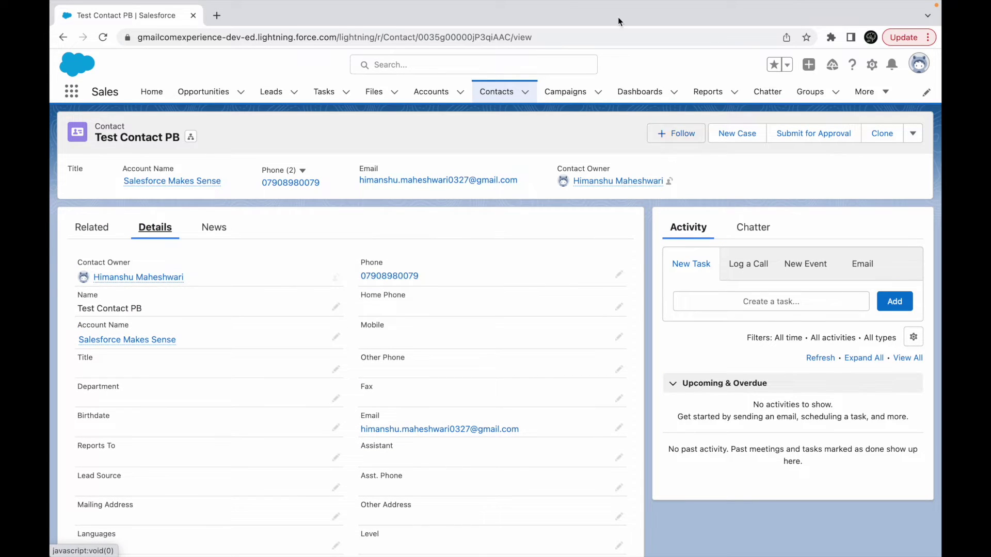
key("ctrl+Up")
left_click(594, 44)
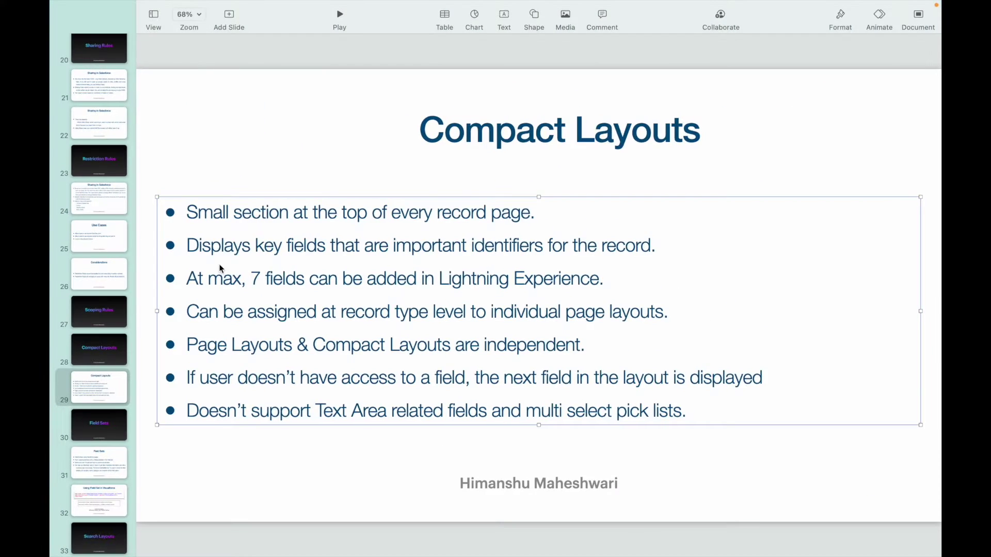
left_click_drag(253, 279, 417, 281)
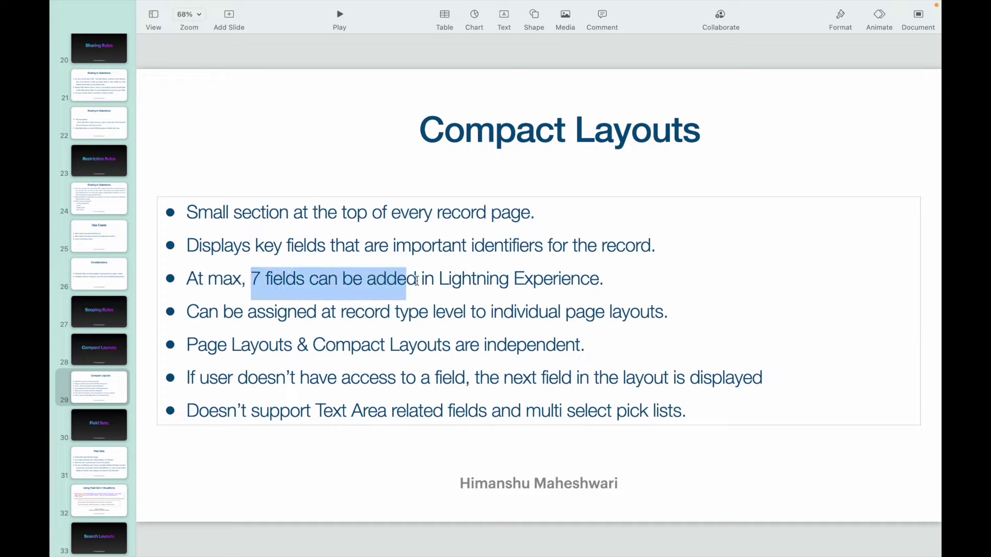
double_click(482, 280)
double_click(562, 284)
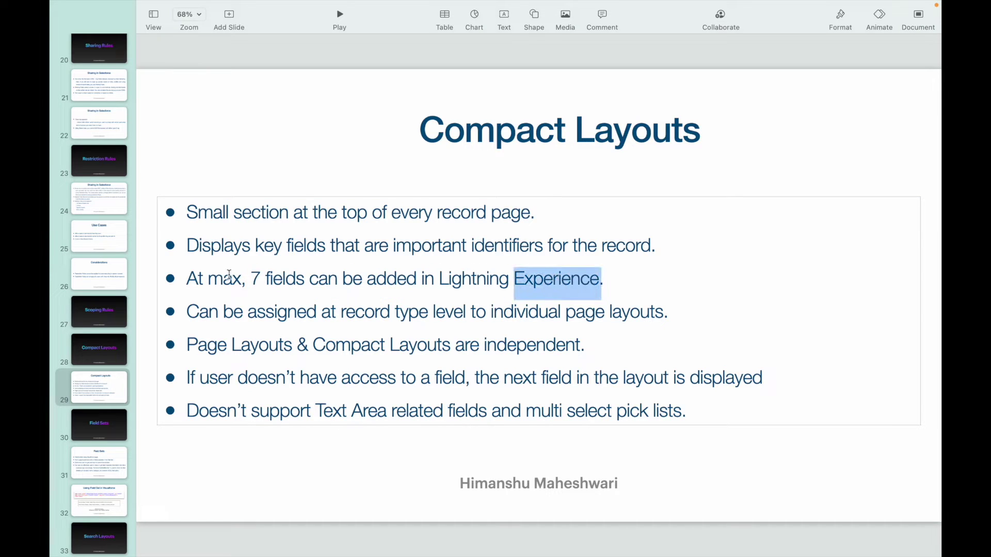
left_click(250, 279)
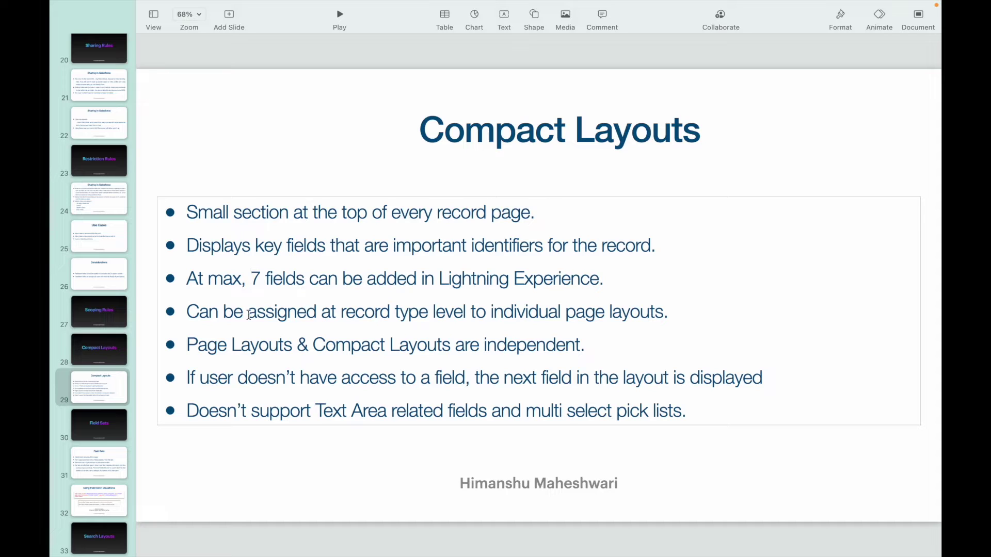
left_click_drag(248, 312, 331, 313)
left_click(381, 312)
double_click(383, 313)
double_click(411, 313)
left_click(471, 313)
double_click(256, 343)
double_click(350, 342)
double_click(501, 343)
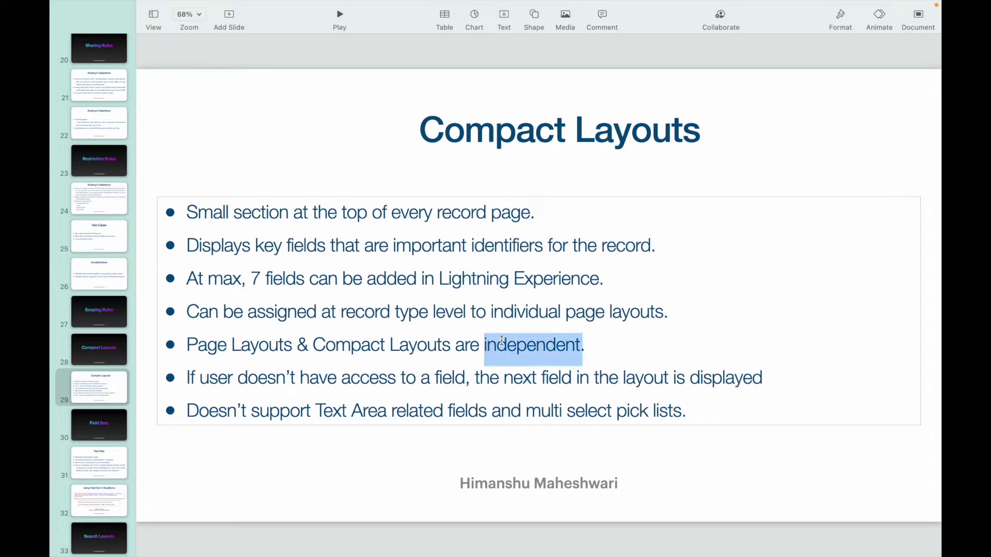
left_click(607, 347)
double_click(368, 343)
left_click(427, 345)
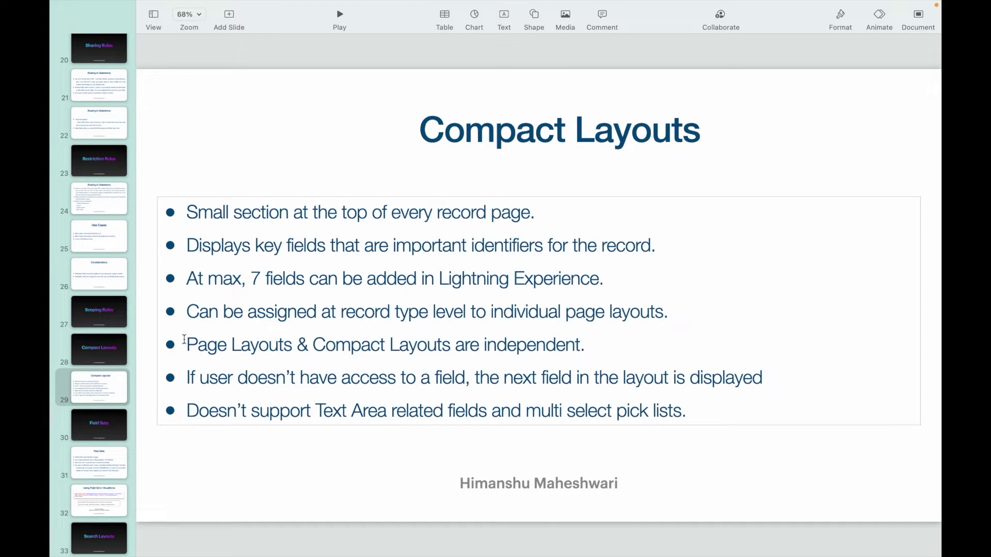
left_click_drag(184, 345, 447, 342)
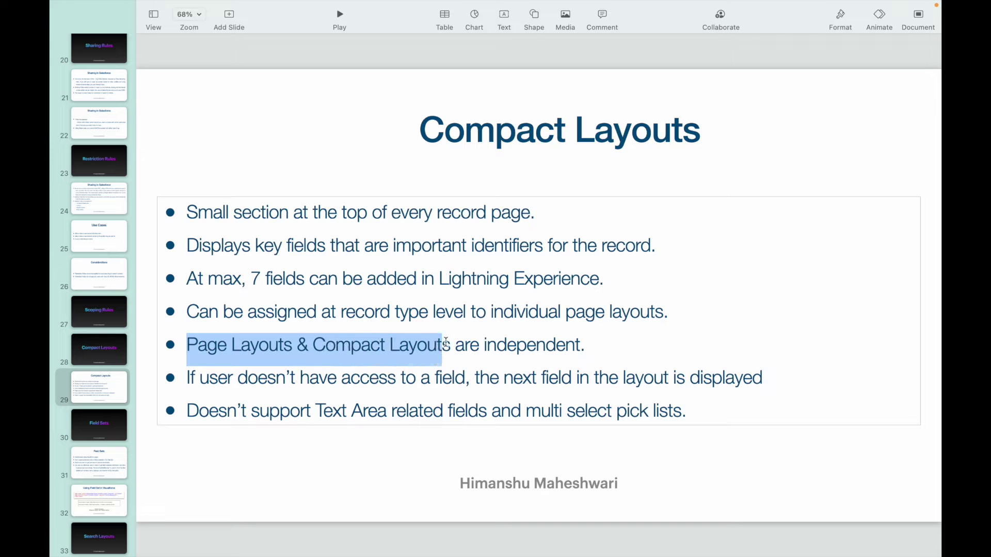
left_click(426, 343)
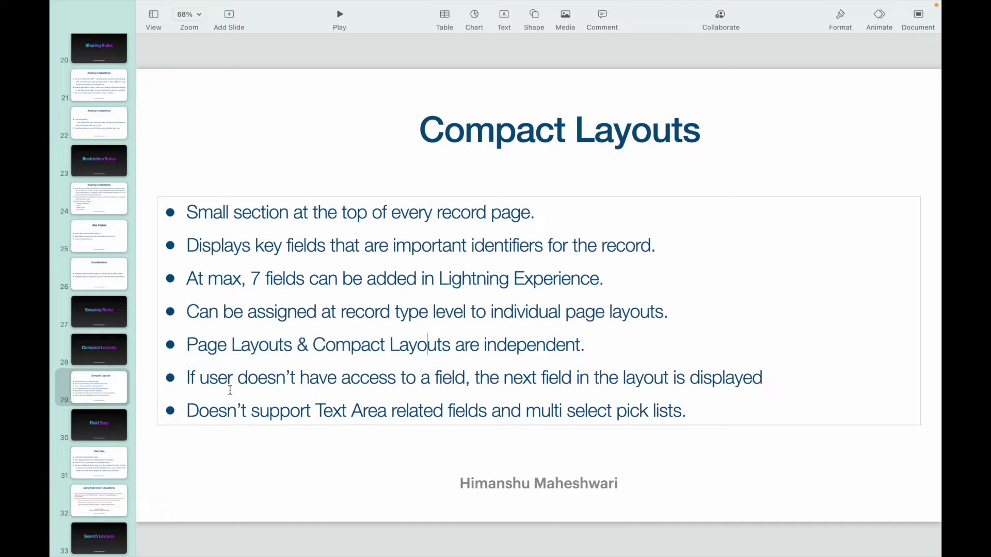
left_click_drag(200, 379, 382, 379)
left_click(410, 379)
left_click_drag(504, 377, 660, 371)
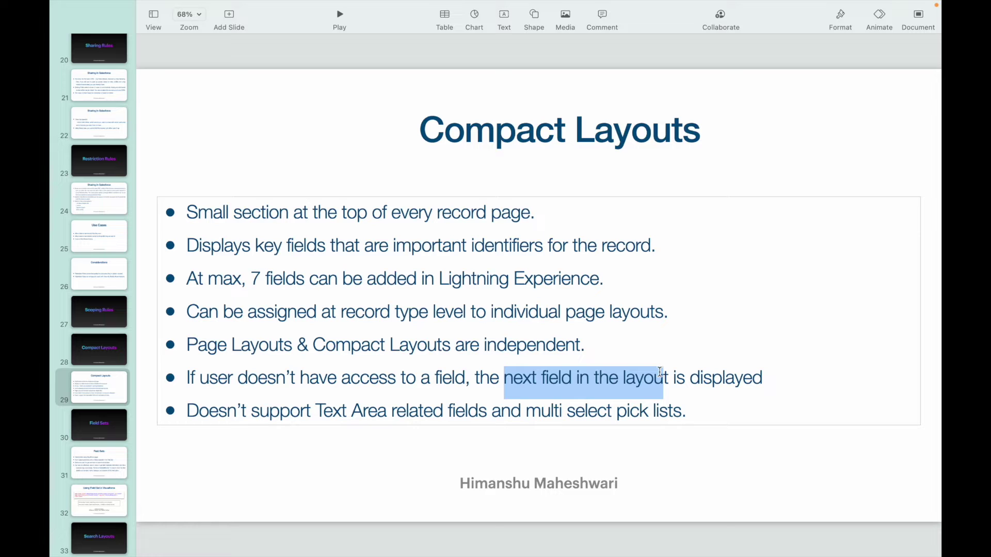
left_click(363, 409)
left_click_drag(540, 405, 627, 404)
key("ctrl+Up")
left_click(507, 52)
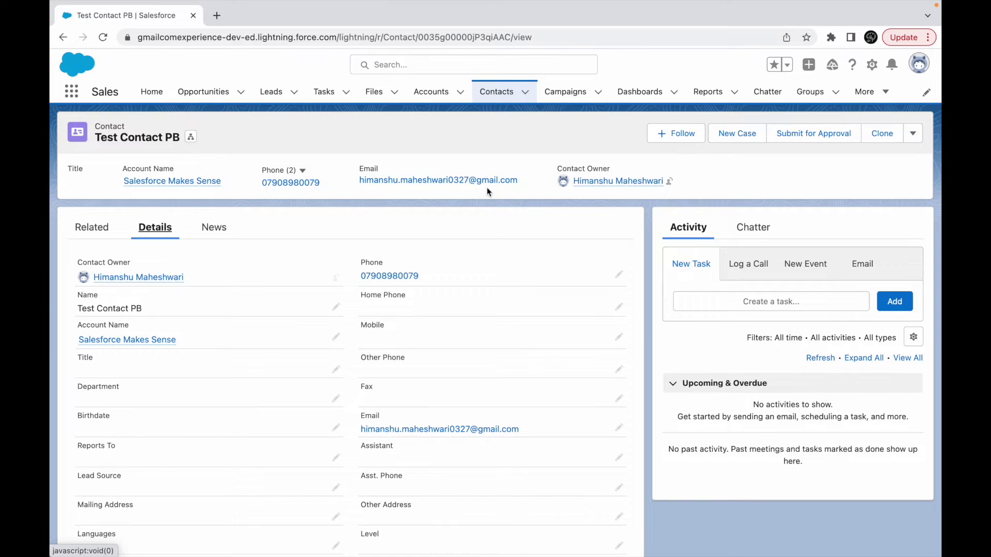
Step: Open the Contact object's compact layouts via Edit Object and view the System Default layout's fields
left_click(871, 64)
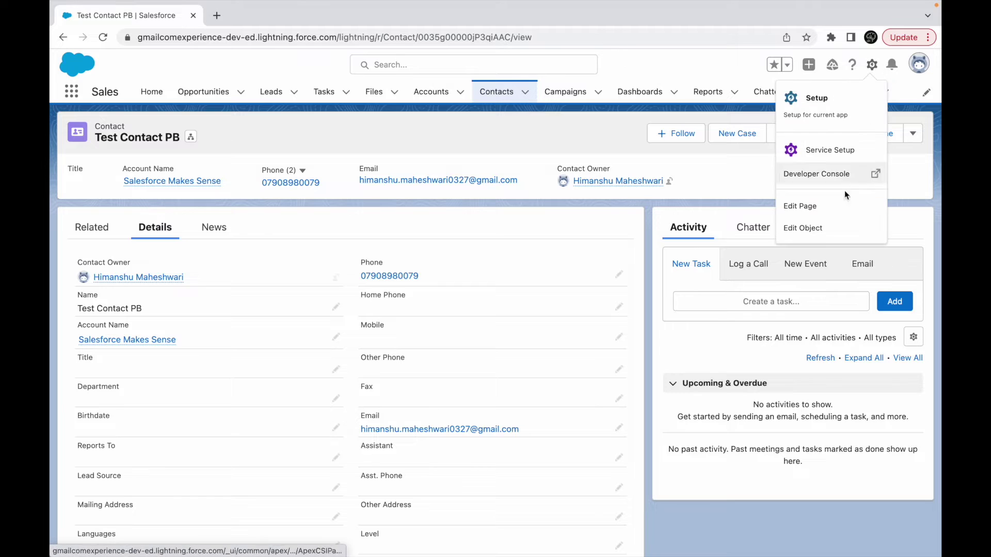
left_click(814, 228)
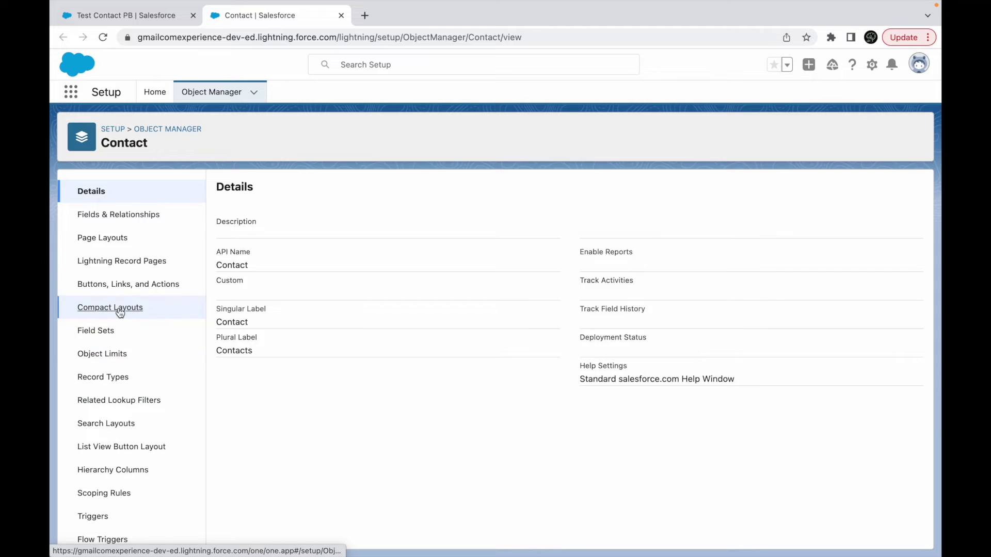
left_click(118, 308)
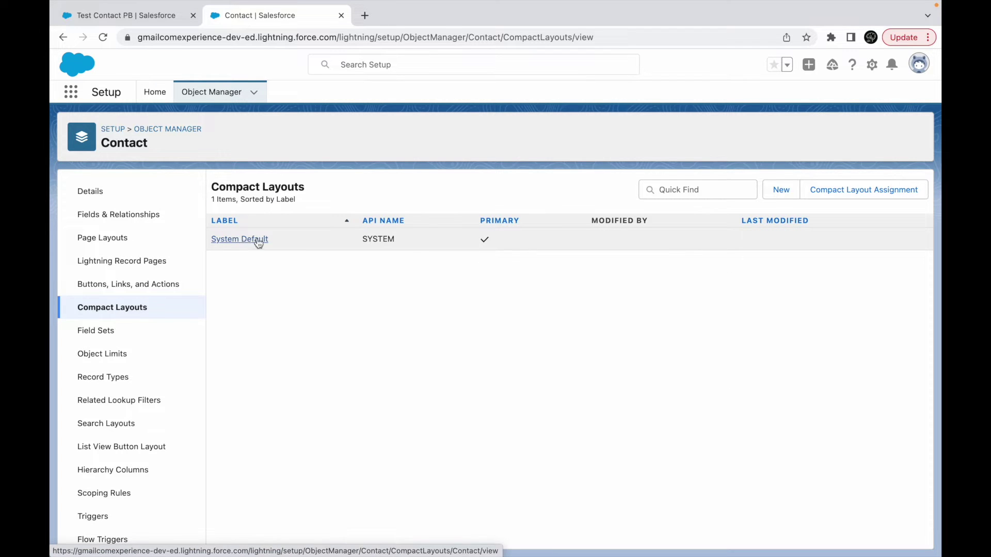
left_click(795, 193)
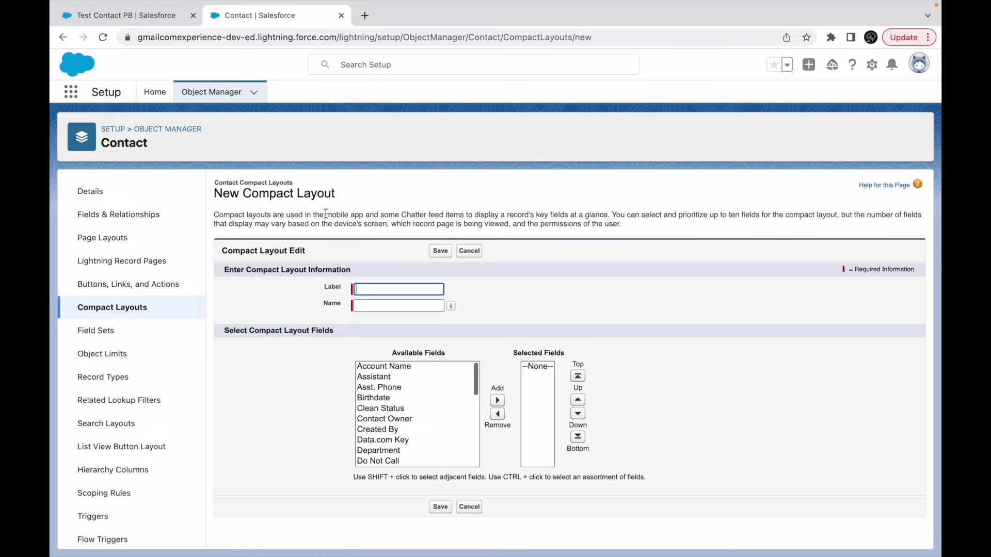
left_click(465, 259)
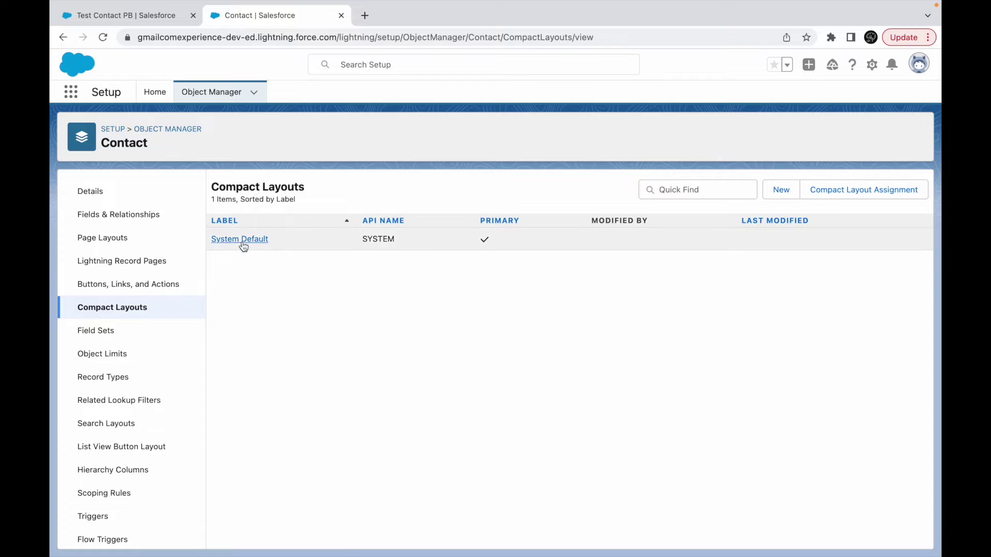
left_click(242, 241)
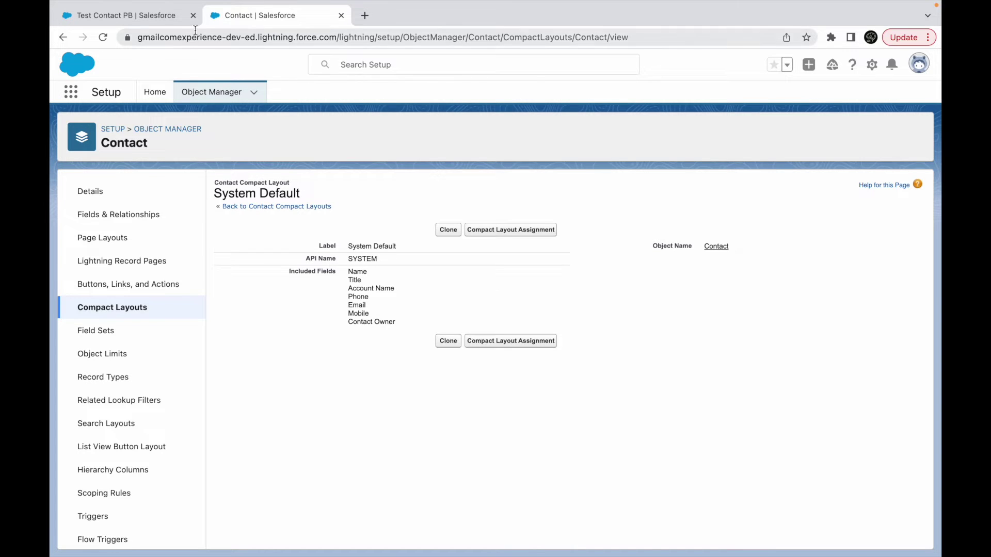
Step: Compare the System Default fields with the contact header's Title, Account Name, Phone, Email and Contact Owner
left_click(140, 16)
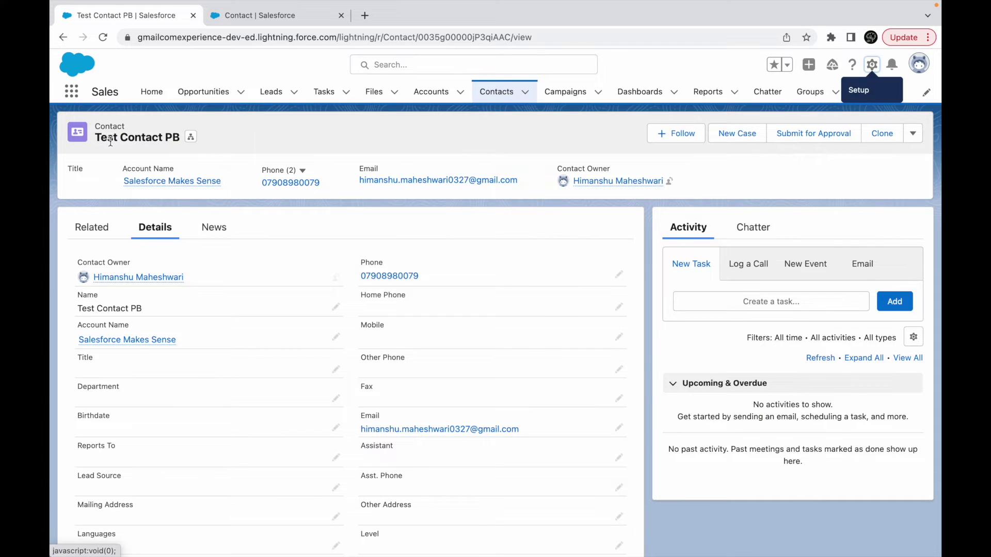
left_click(252, 16)
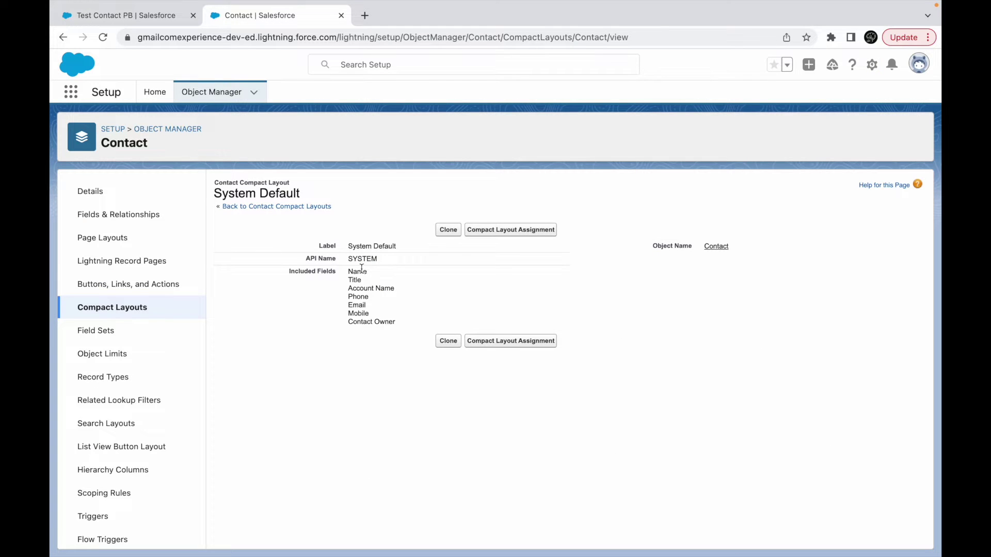
left_click(165, 16)
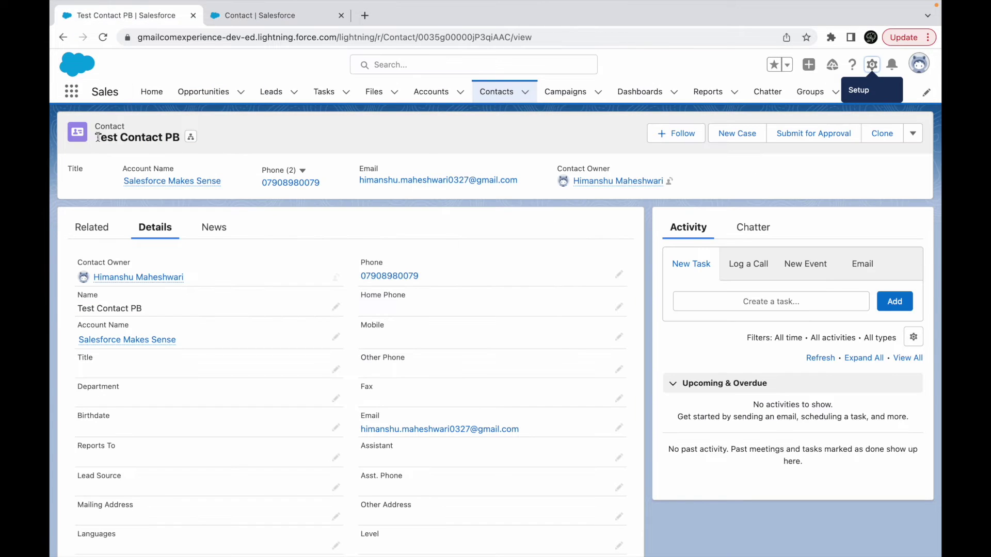
mouse_move(154, 181)
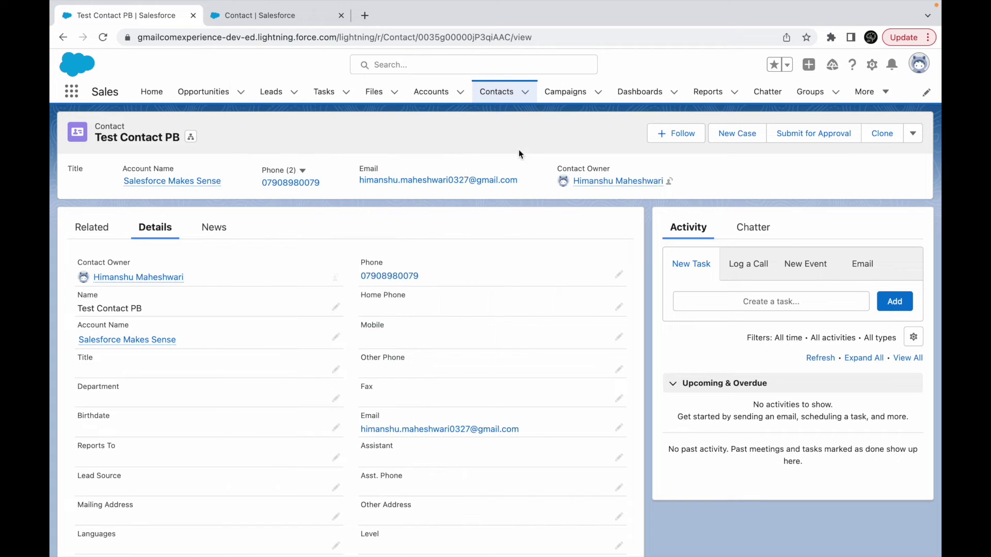
left_click(297, 17)
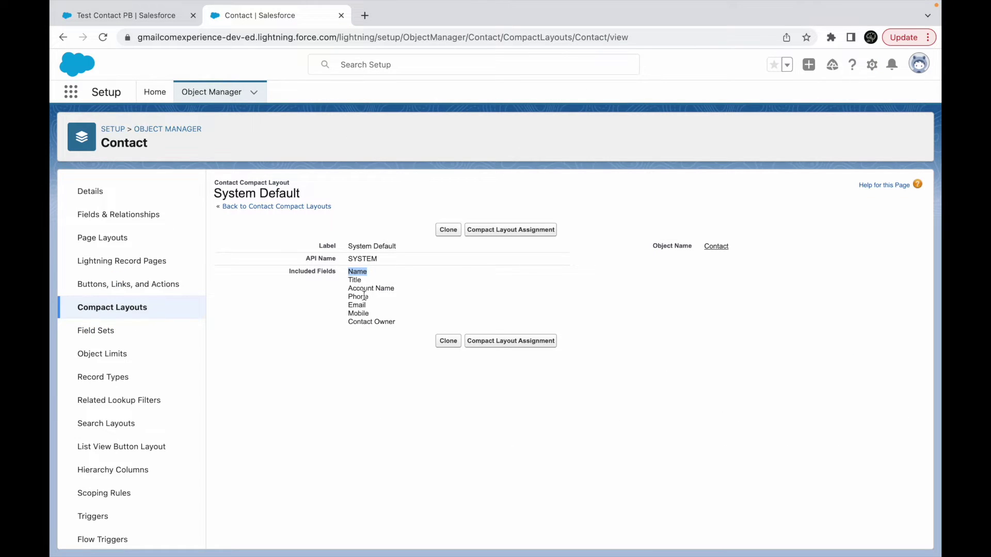
key("ctrl+shift+Tab")
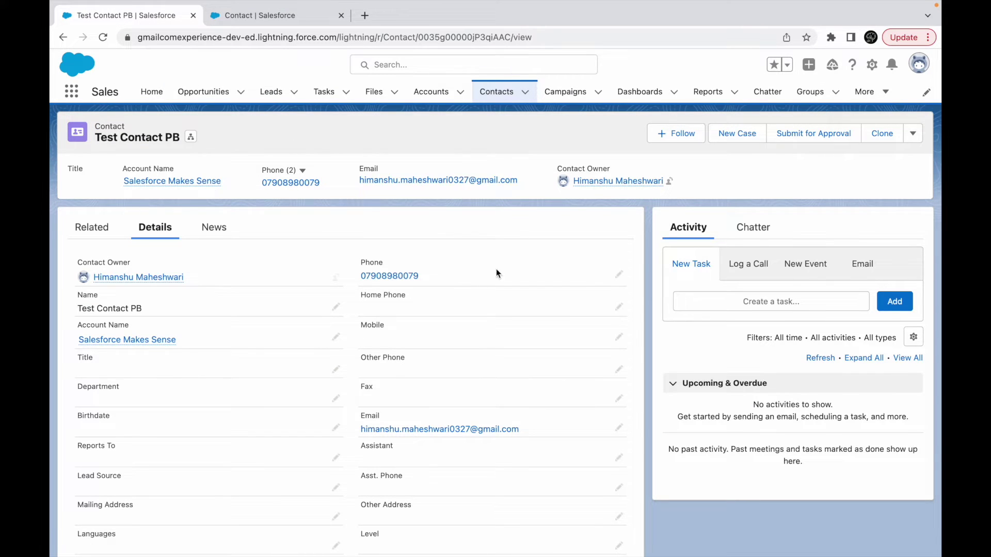
Step: Enter a mobile number for the test contact, save it and reload the record
left_click(619, 339)
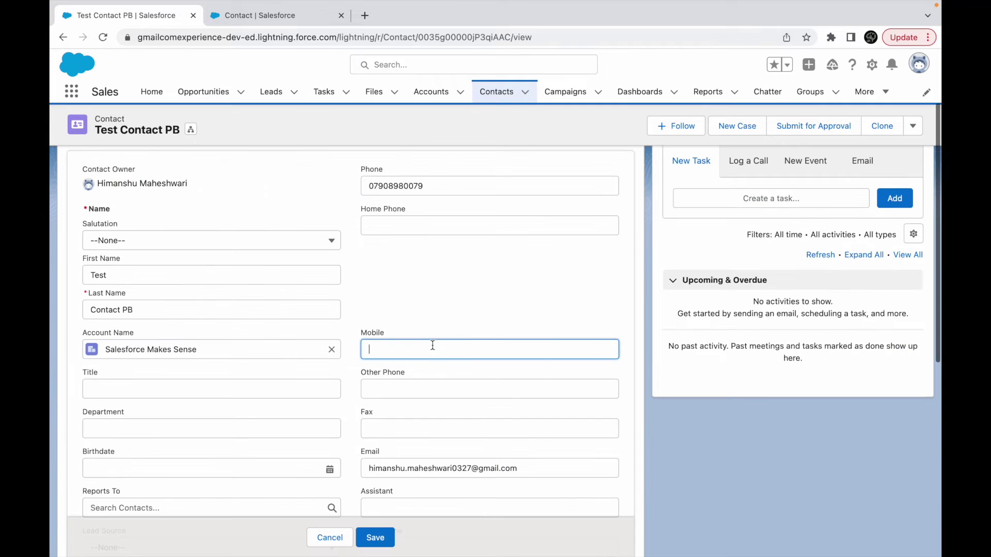
type("65765765")
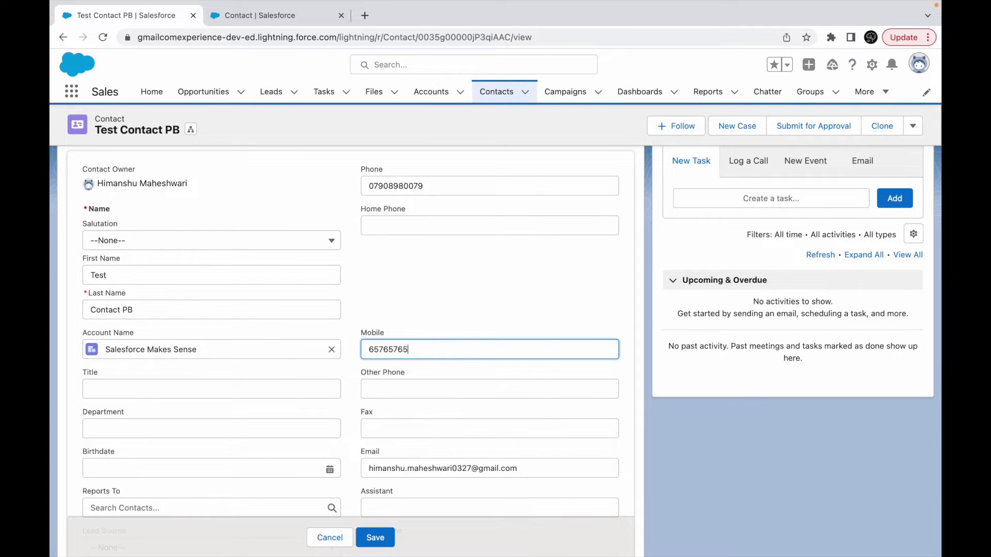
left_click(375, 537)
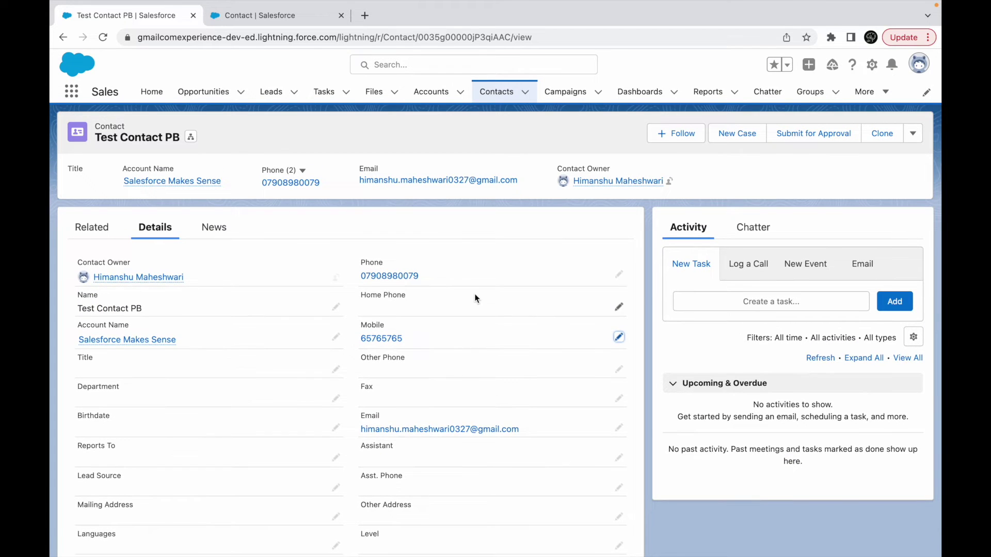
key("super+r")
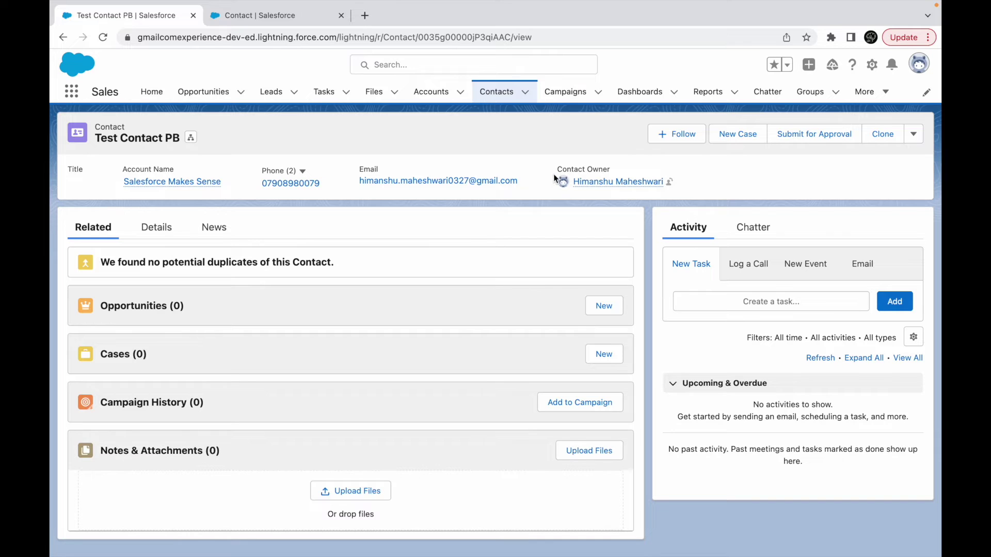
Step: Open the header's Phone (2) dropdown to confirm both phone and mobile numbers appear
left_click(302, 171)
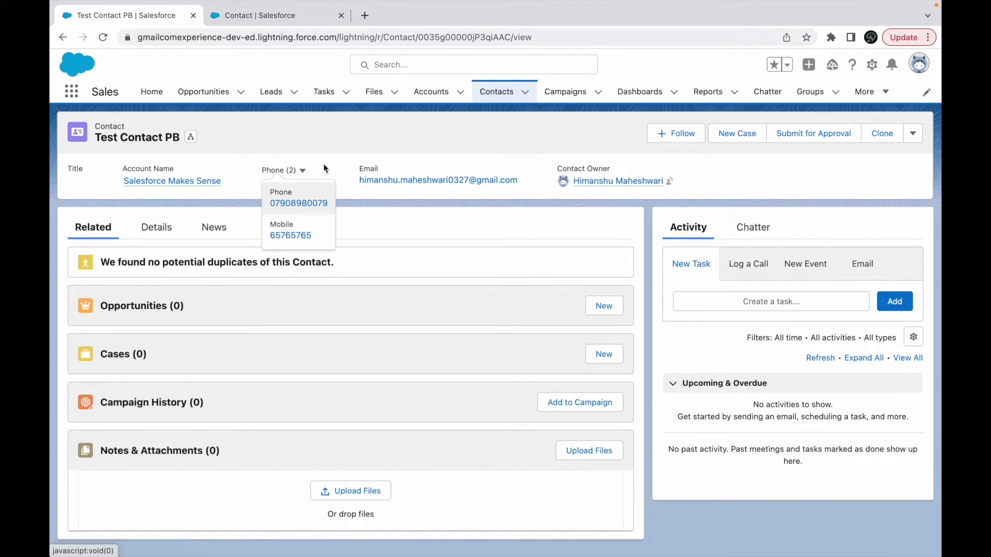
left_click(325, 165)
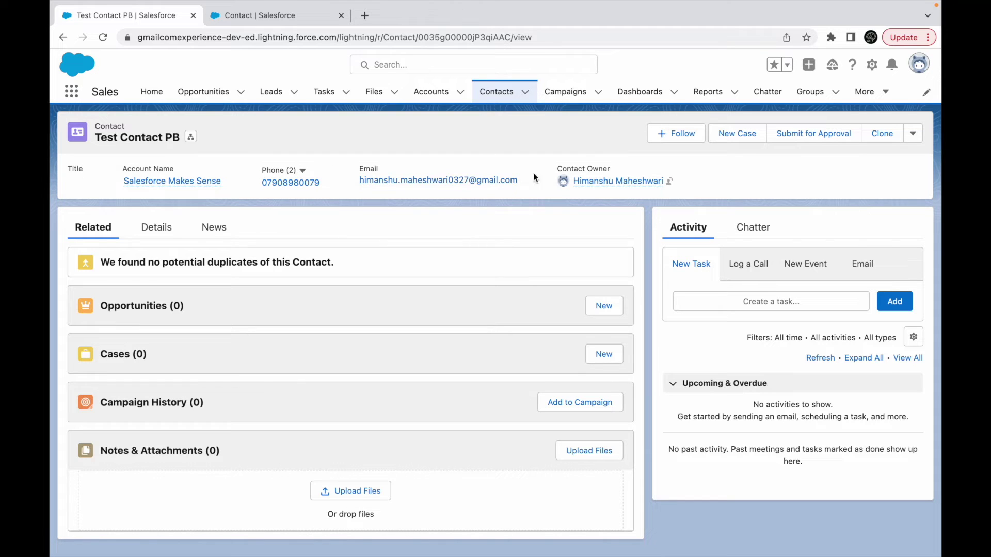
left_click(301, 170)
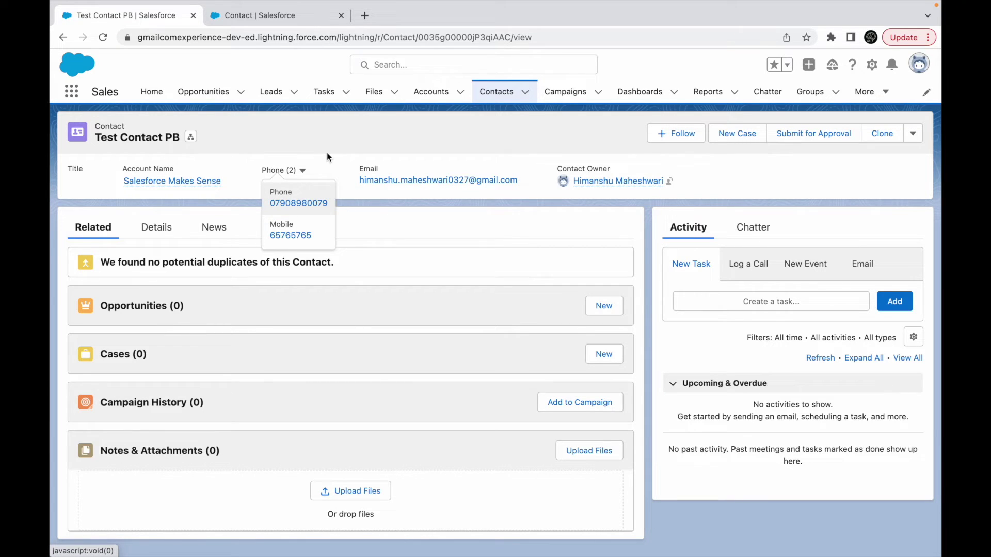
left_click(260, 15)
Step: Clone System Default as 'Compact Layout for Contacts', removing Title through Contact Owner to leave only Name
left_click(446, 232)
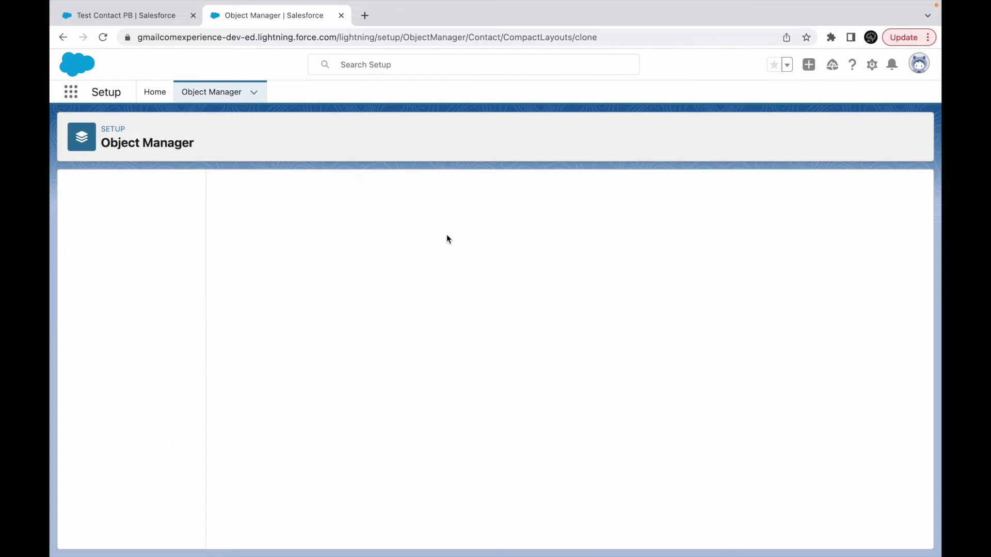
type("Compact Layo")
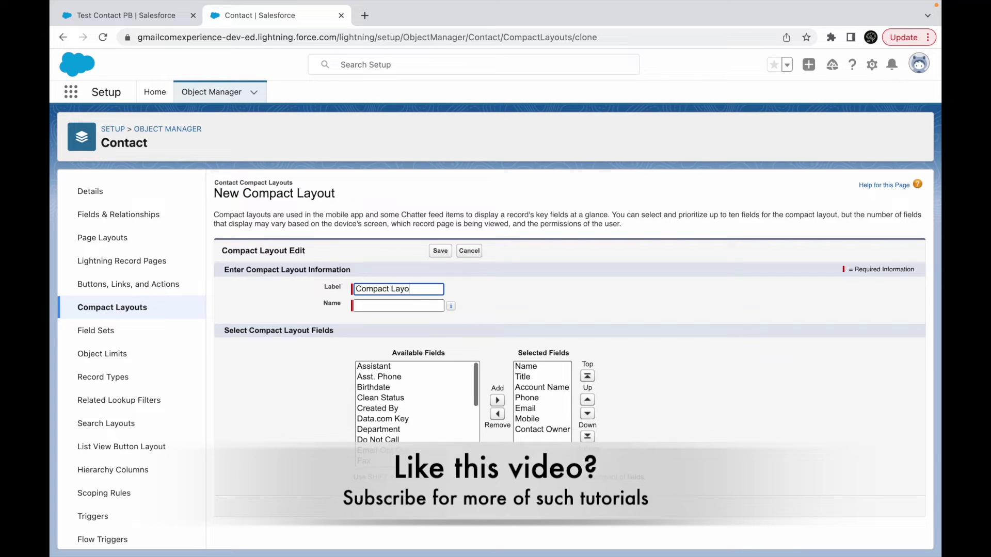
type("ut")
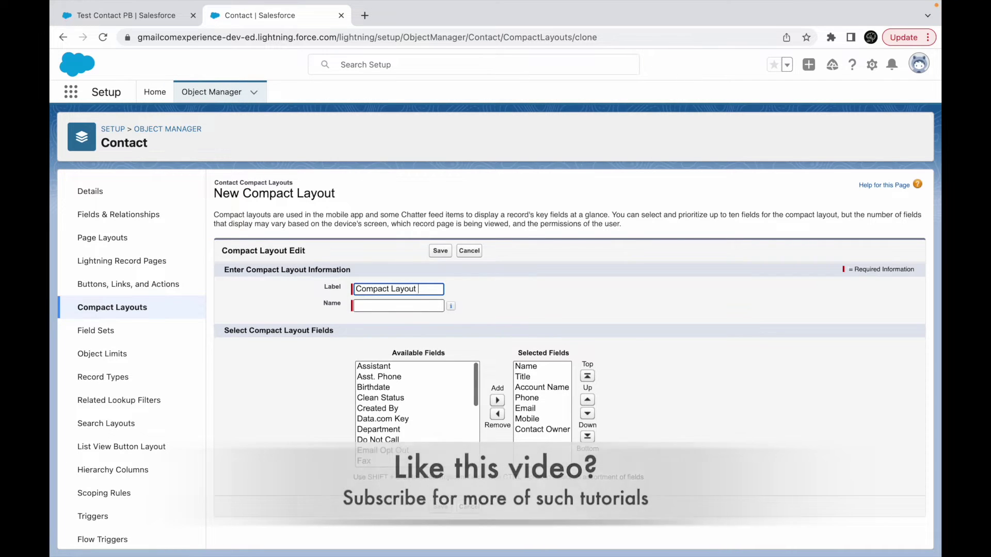
type(" for Contacts")
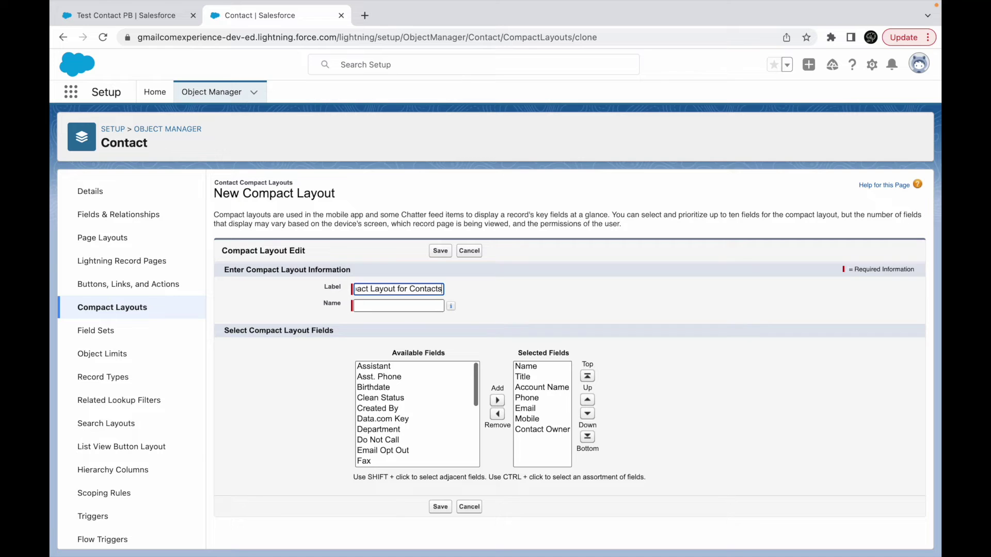
left_click(502, 312)
left_click(522, 430)
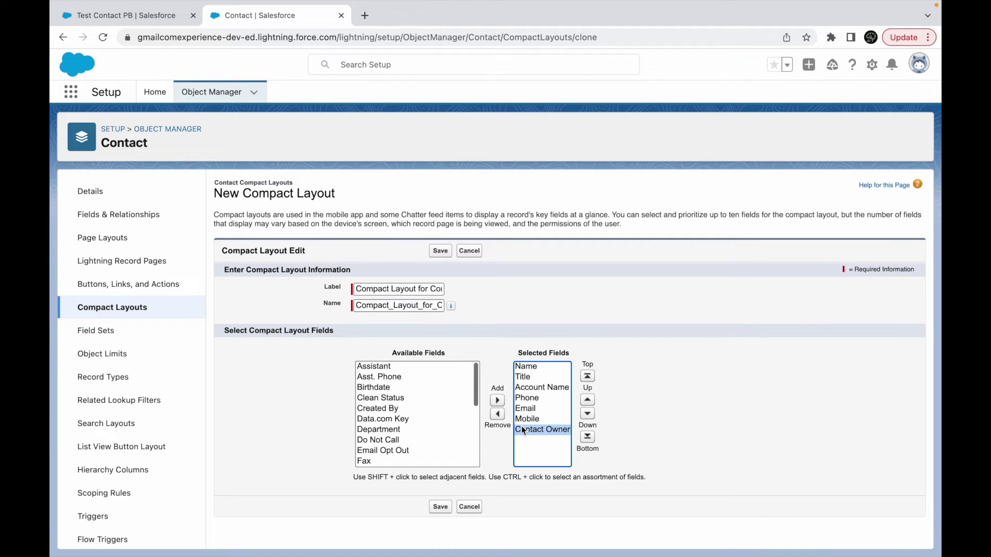
key("shift+Up")
key("shift+Up")
key("shift+Up")
key("shift+Up")
key("shift+Up")
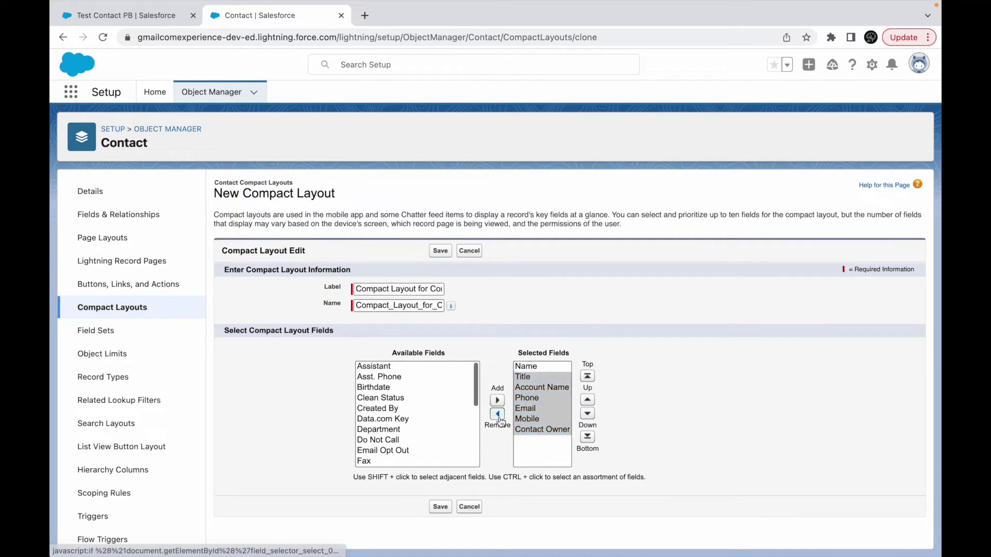
left_click(496, 414)
Step: Add Level, Title, Department and Clean Status under Name and save the layout
left_click(370, 409)
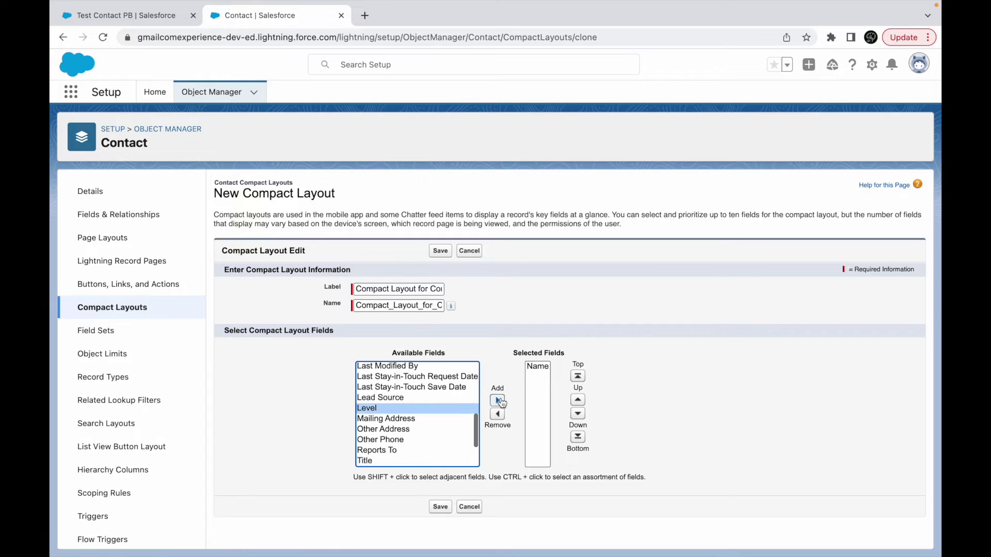
left_click(496, 400)
left_click(372, 409)
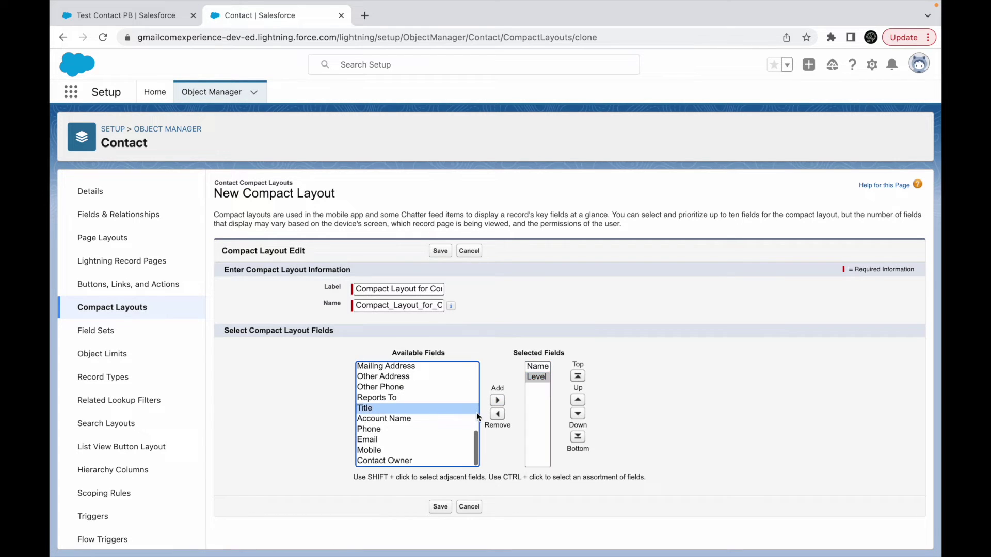
left_click(497, 400)
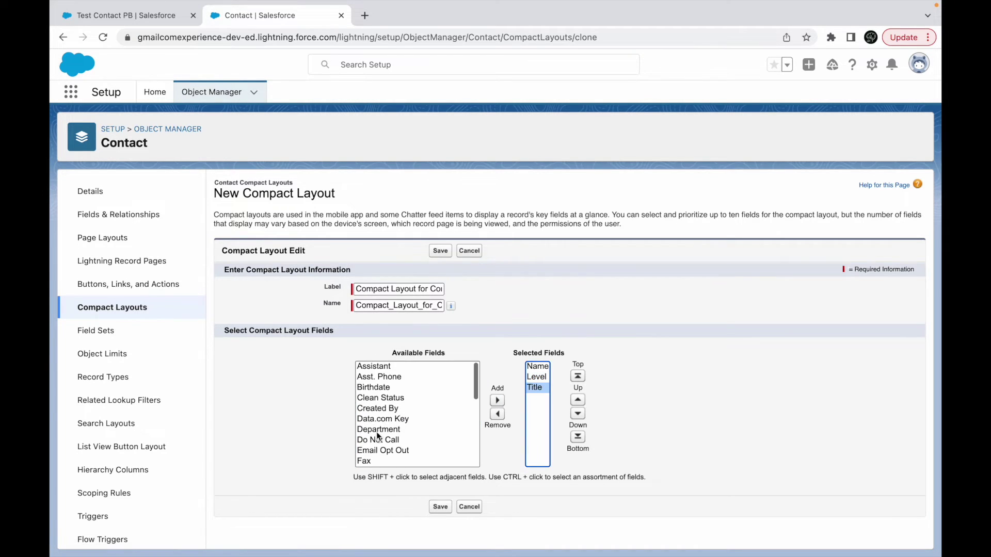
left_click(376, 430)
left_click(496, 402)
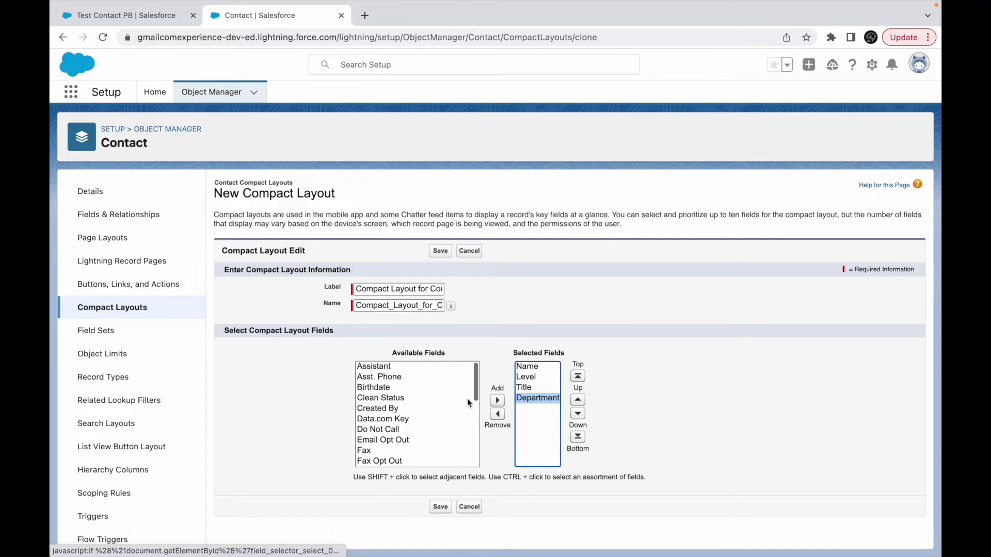
left_click(376, 398)
left_click(497, 401)
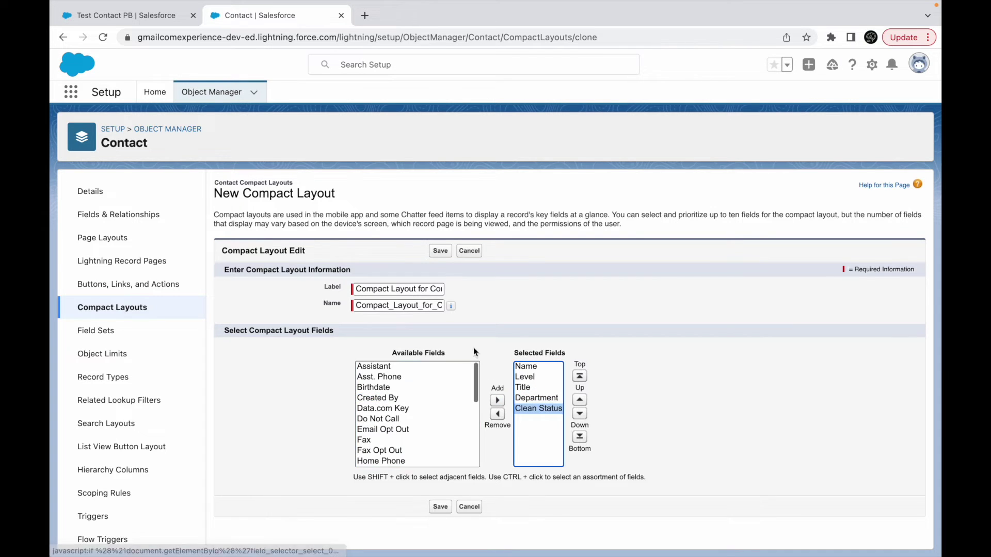
left_click(438, 251)
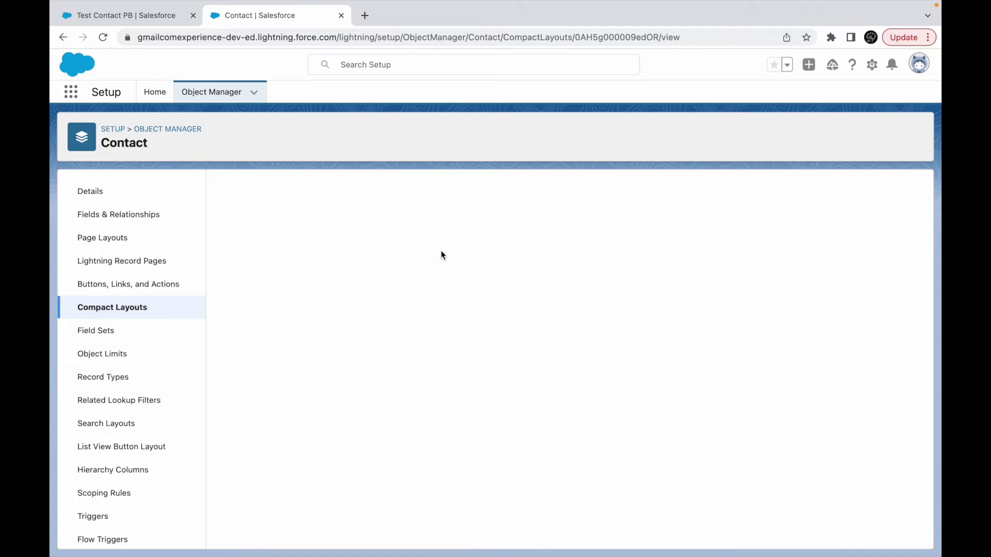
Step: Reload the contact record, then return to the Contact compact layouts list and open the assignment page
left_click(128, 16)
key("super+r")
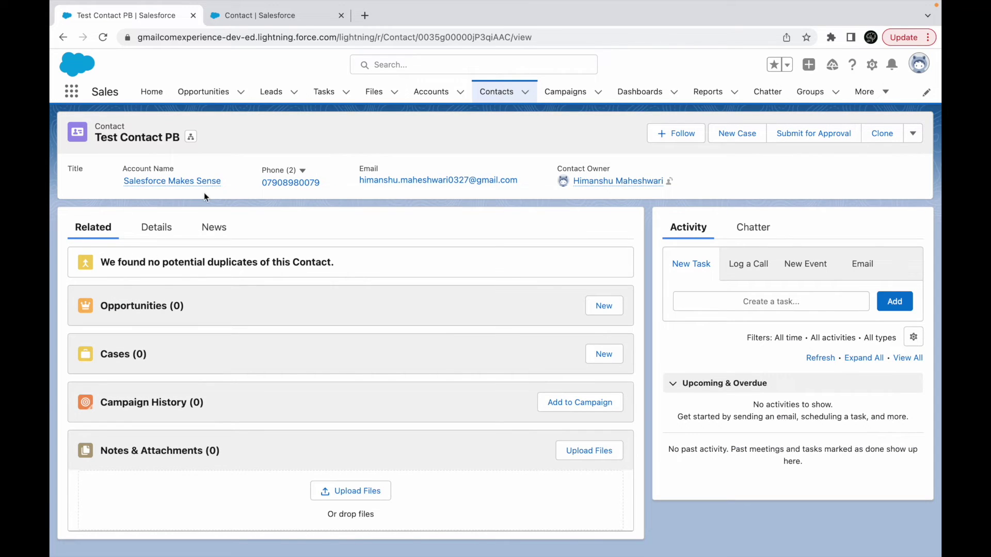
left_click(265, 16)
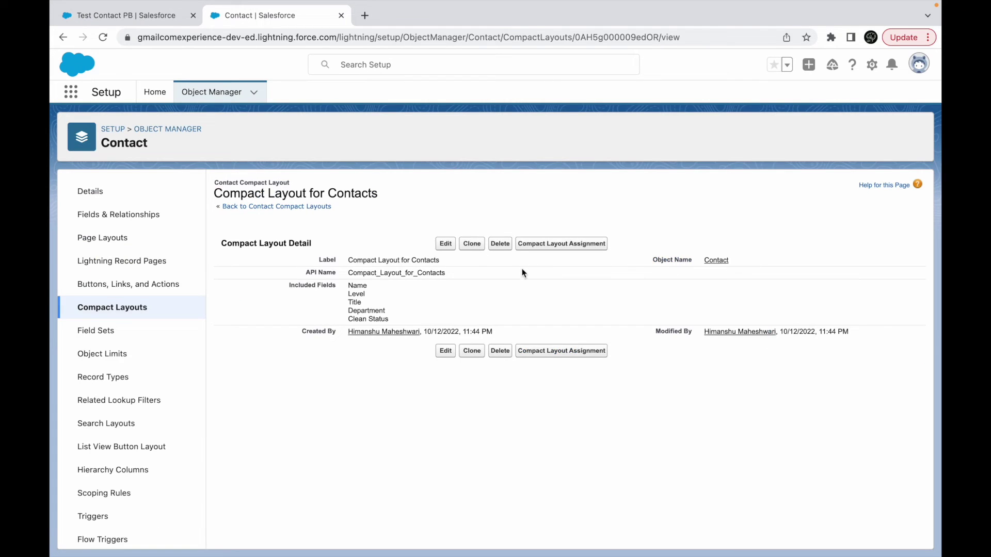
left_click(142, 306)
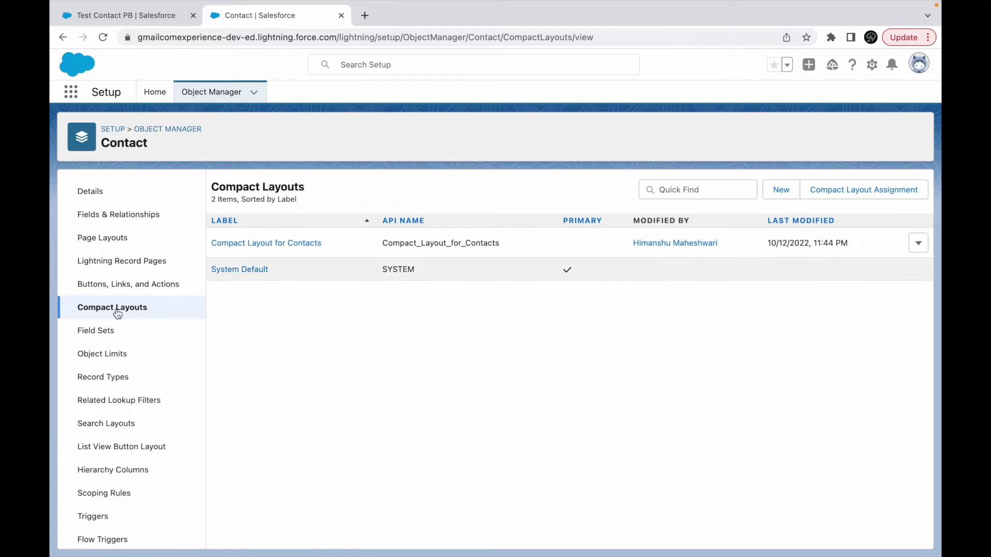
left_click(113, 245)
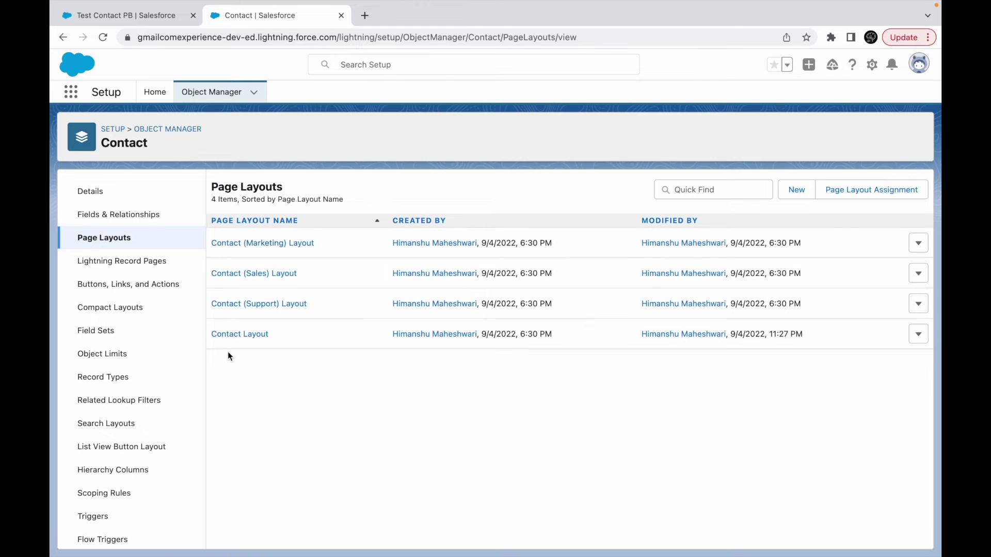
left_click(119, 308)
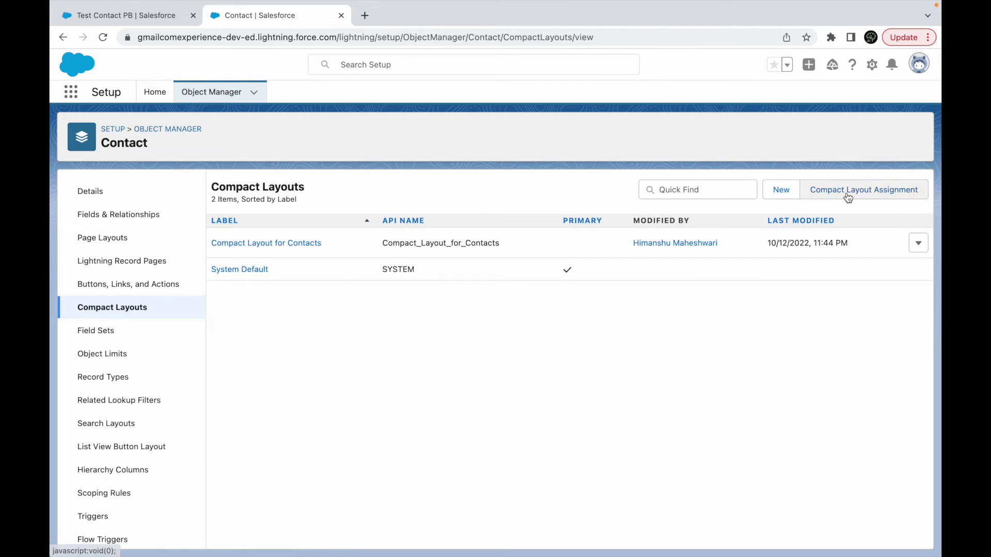
left_click(848, 197)
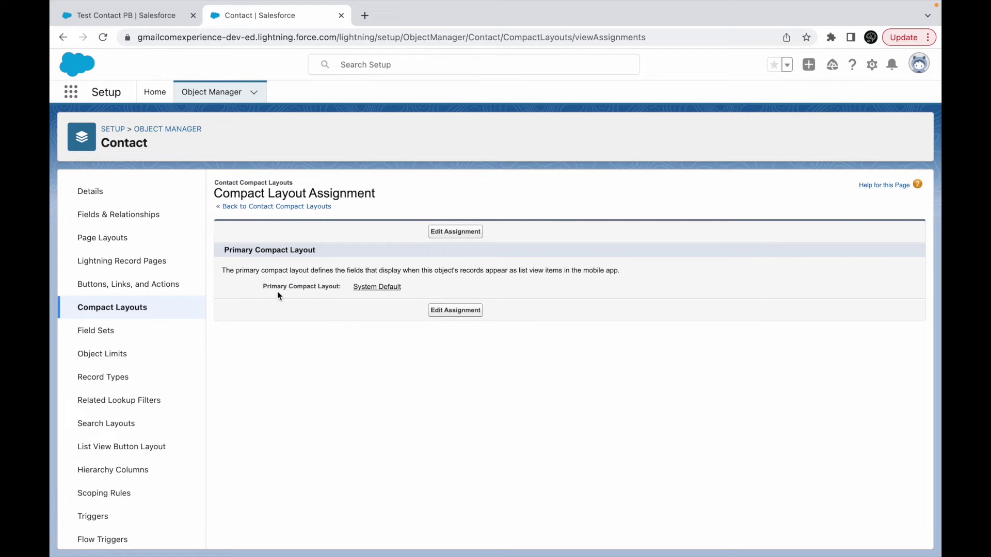
Step: Set 'Compact Layout for Contacts' as the Contact object's primary compact layout and save
left_click_drag(263, 291, 326, 288)
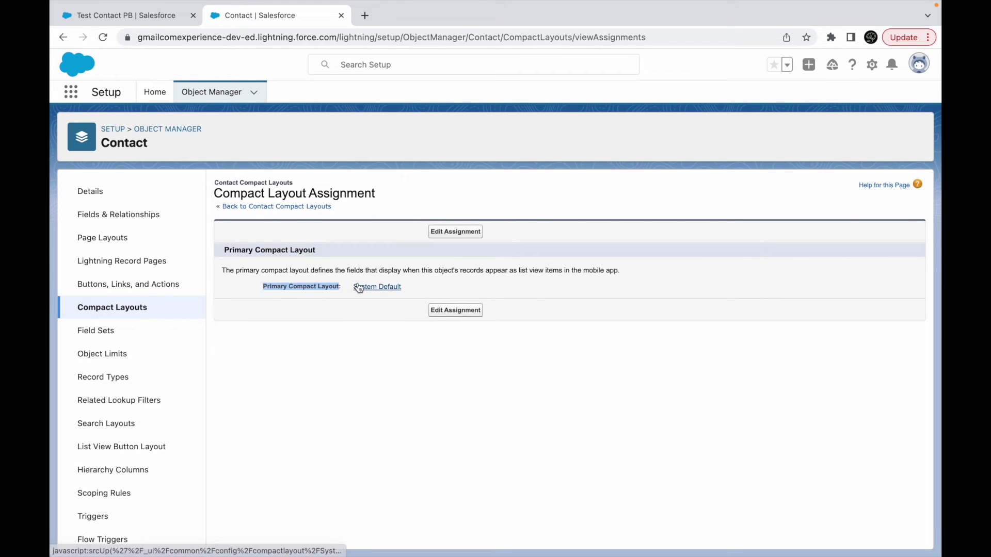
left_click(451, 232)
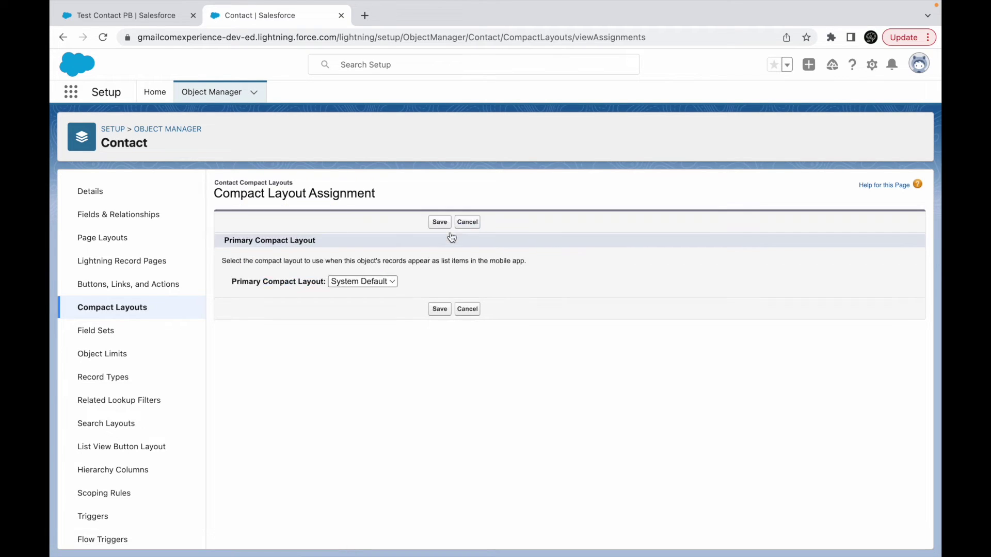
left_click(397, 280)
left_click(361, 295)
left_click(439, 309)
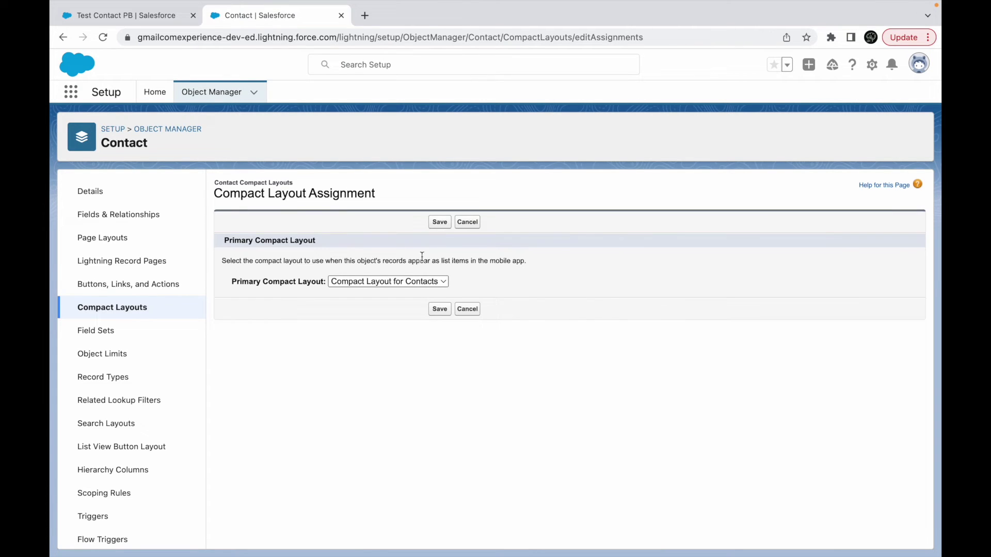
left_click(438, 222)
left_click(152, 15)
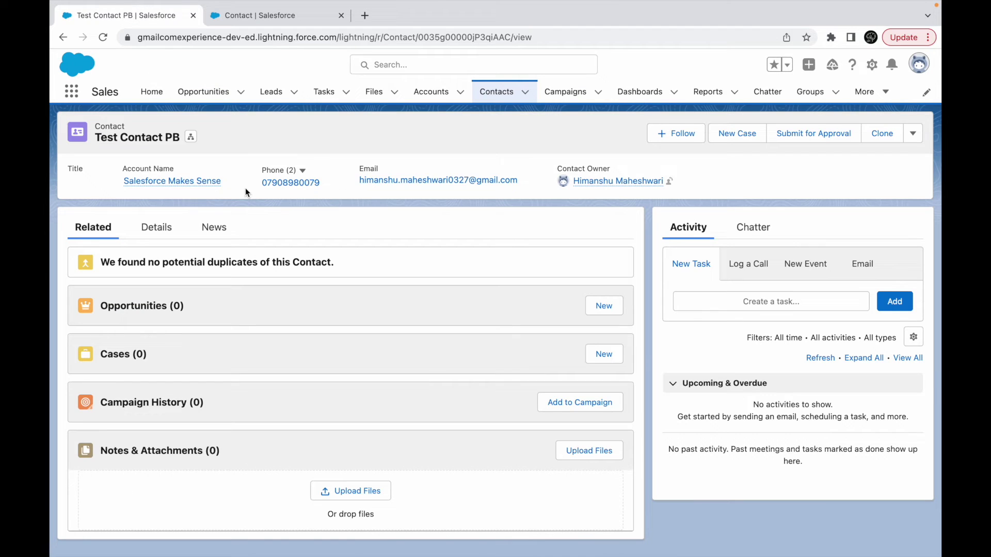
Step: Reload the contact record and check the compact layouts list marks Compact Layout for Contacts as primary
key("super+r")
key("super+r")
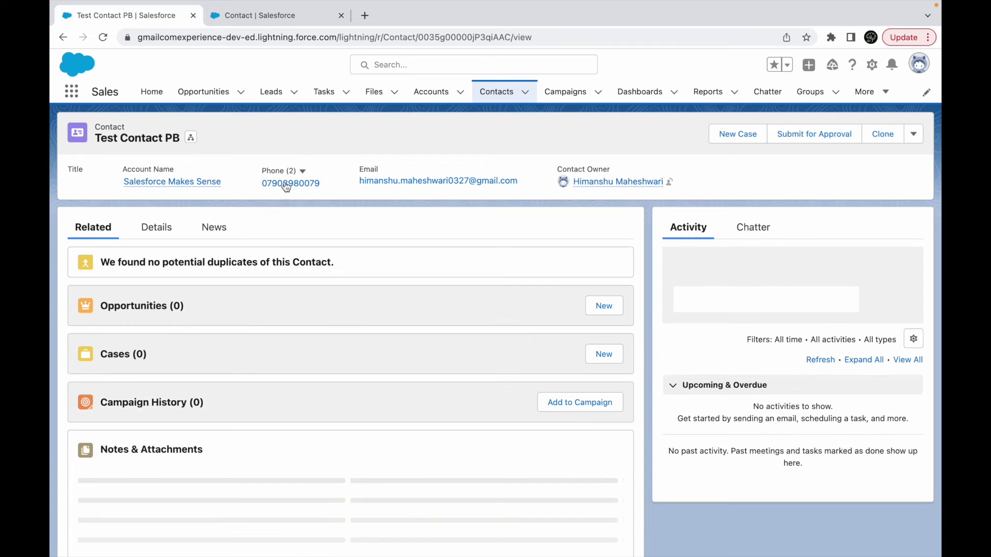
left_click(273, 15)
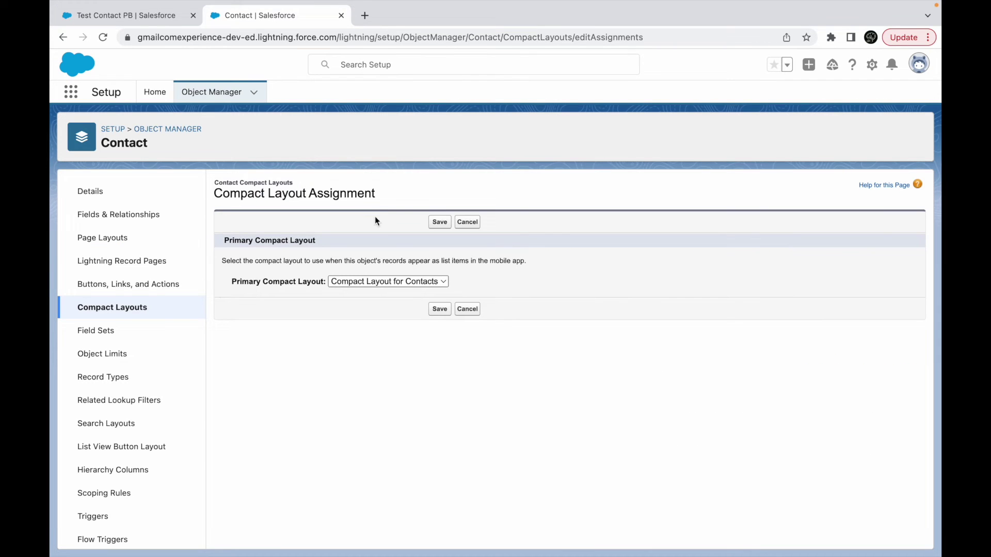
left_click(119, 309)
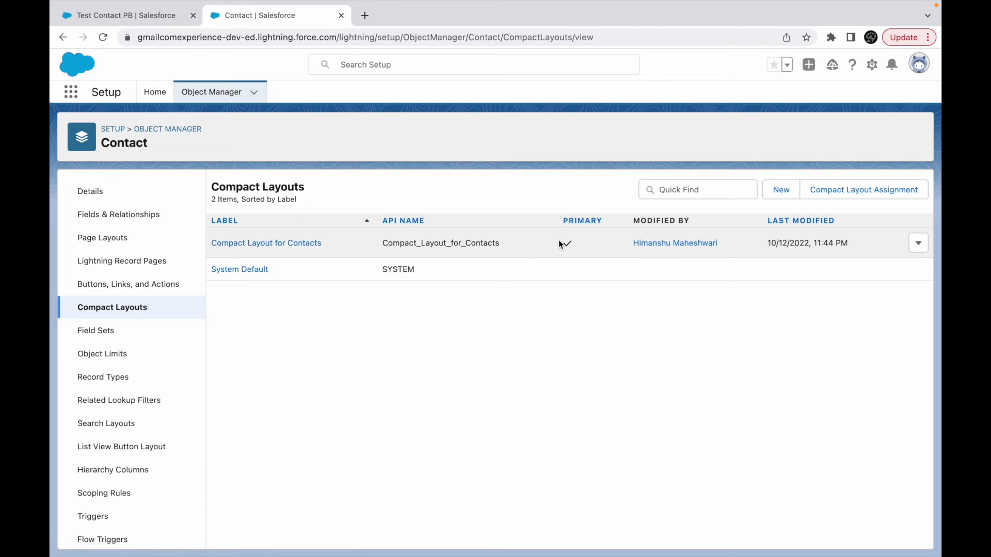
Step: Log out of the org from the avatar menu on the contact record tab
left_click(147, 18)
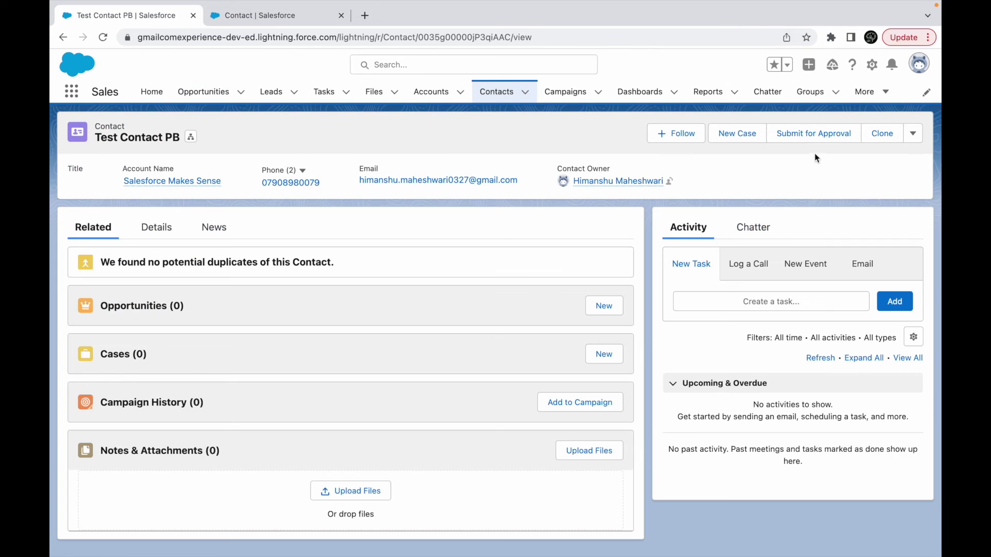
left_click(920, 65)
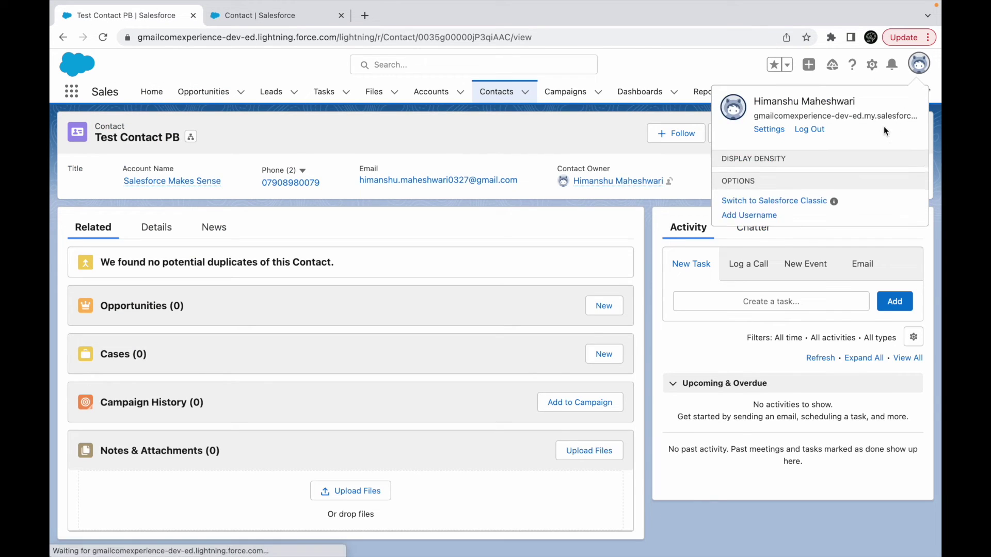
left_click(809, 130)
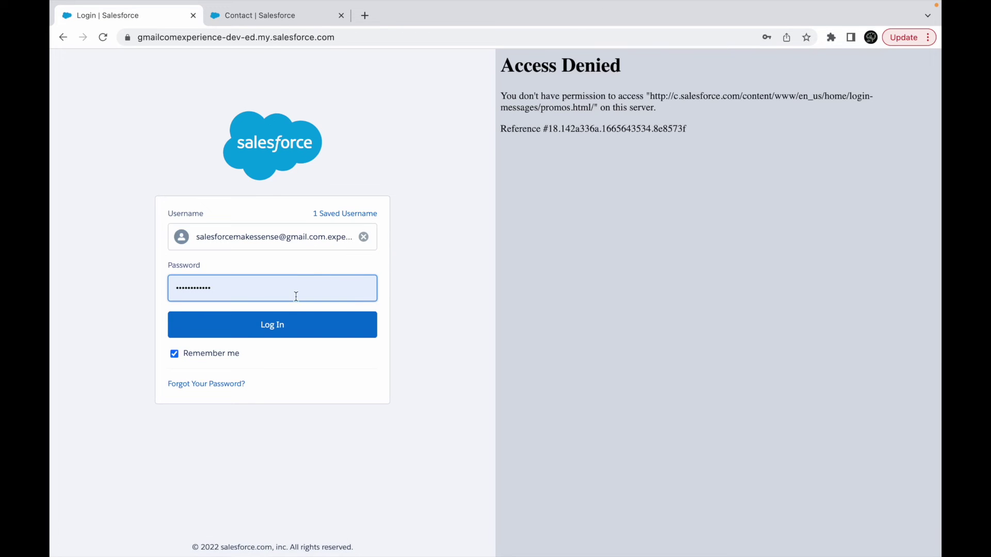
Step: Log back in and reopen the test contact from Contacts via an App Launcher search for 'cont'
left_click(269, 325)
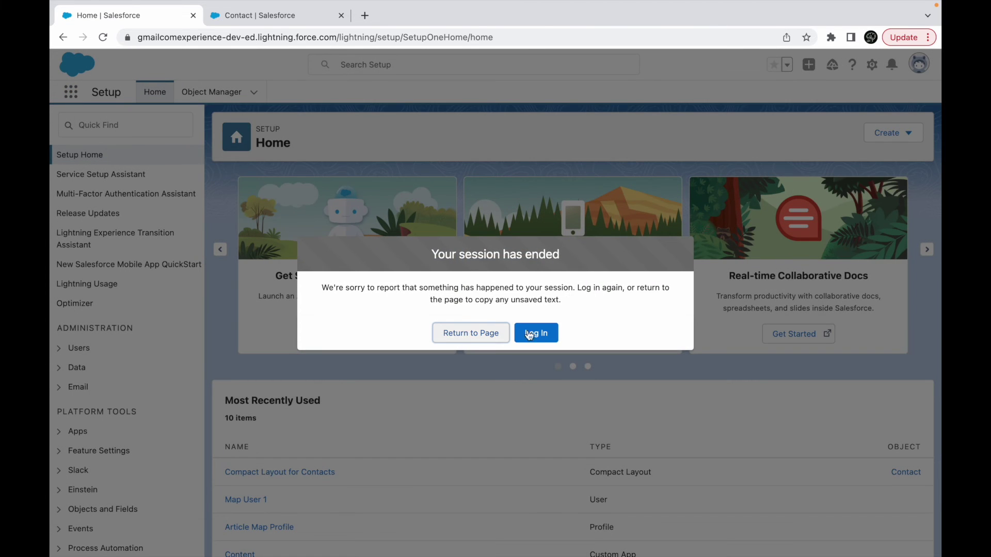
left_click(532, 336)
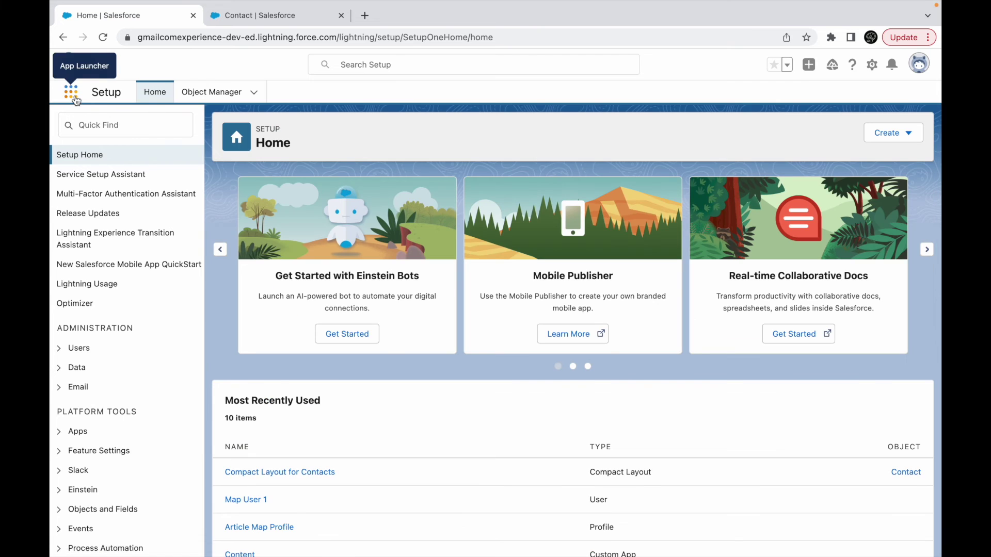
left_click(75, 100)
type("cont")
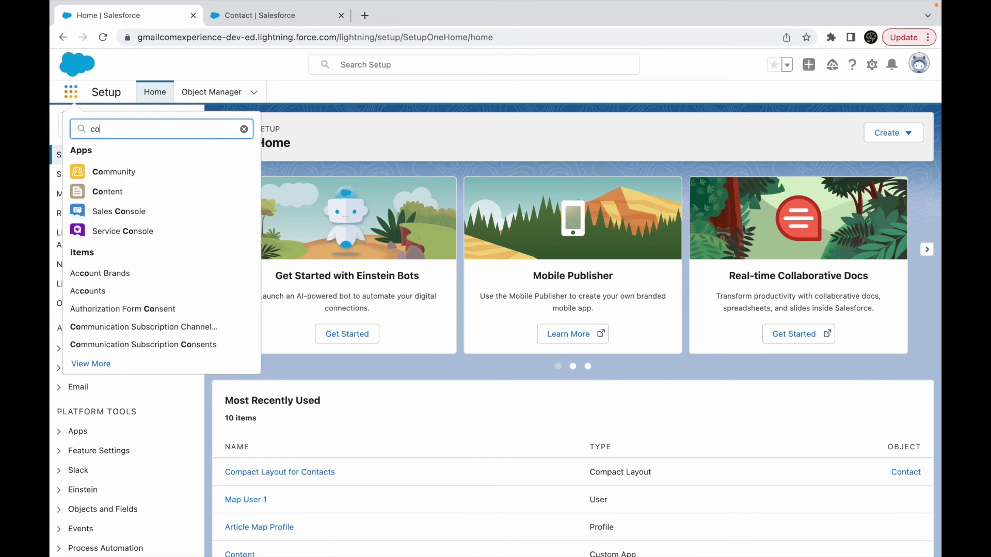
left_click(233, 267)
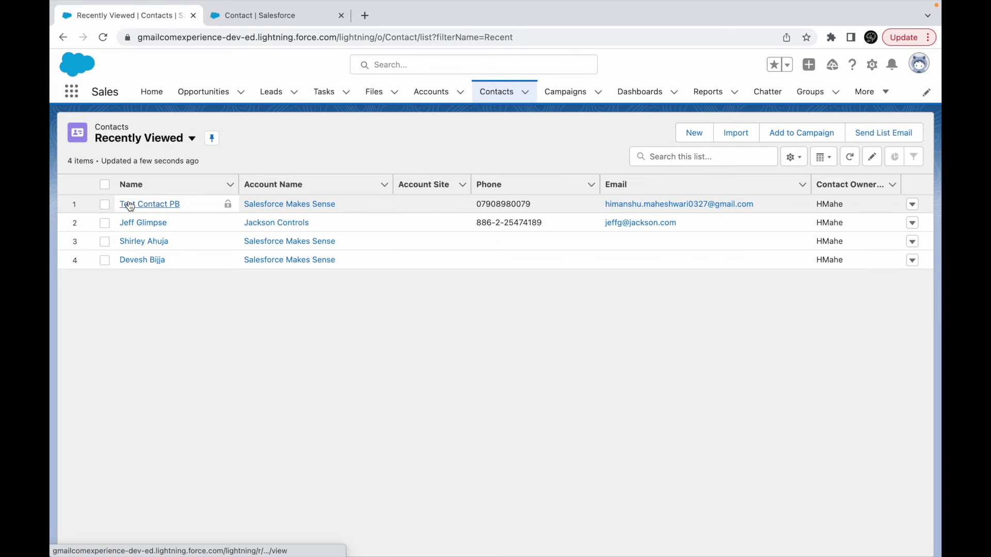
left_click(130, 204)
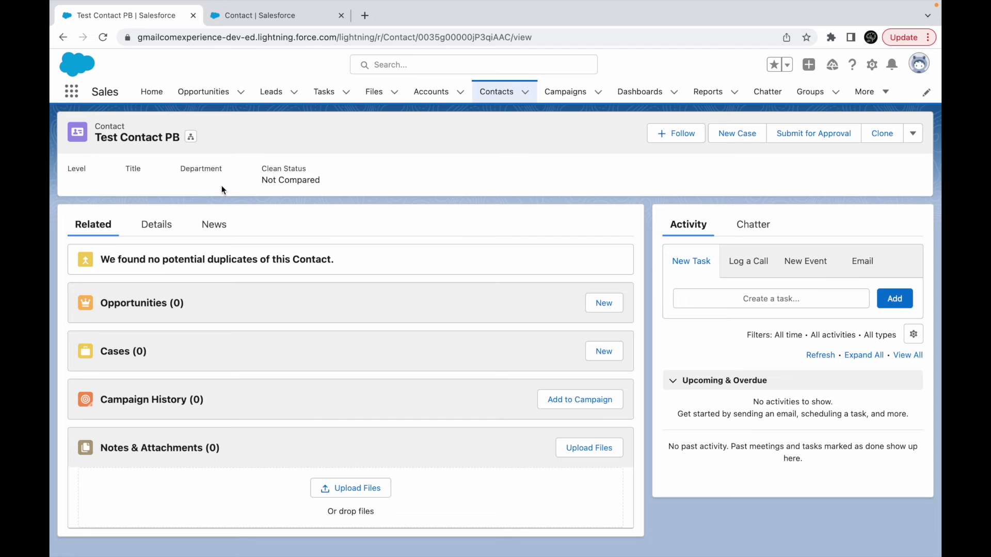
Step: Review the contact's Details fields, then return to the Contact Compact Layouts list in Setup
left_click(170, 224)
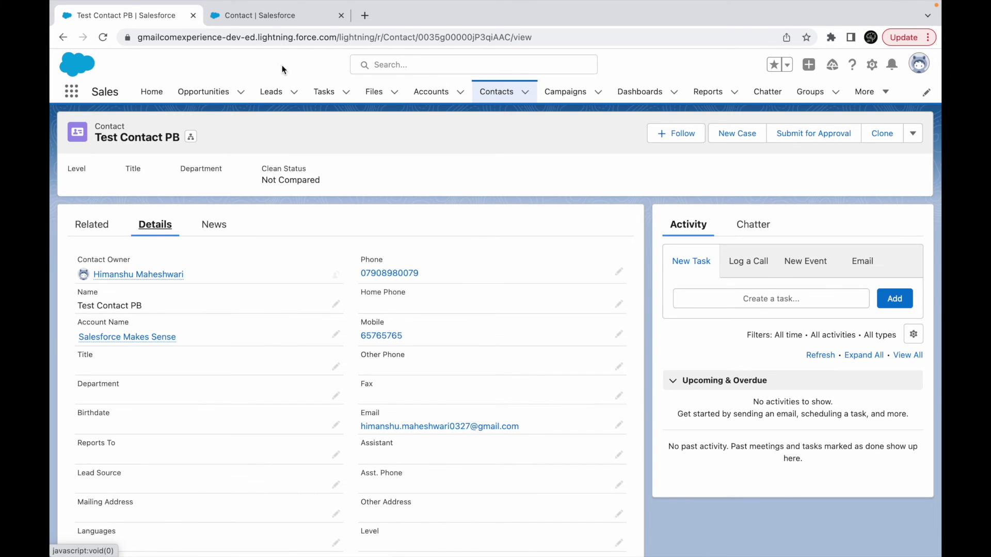
left_click(262, 18)
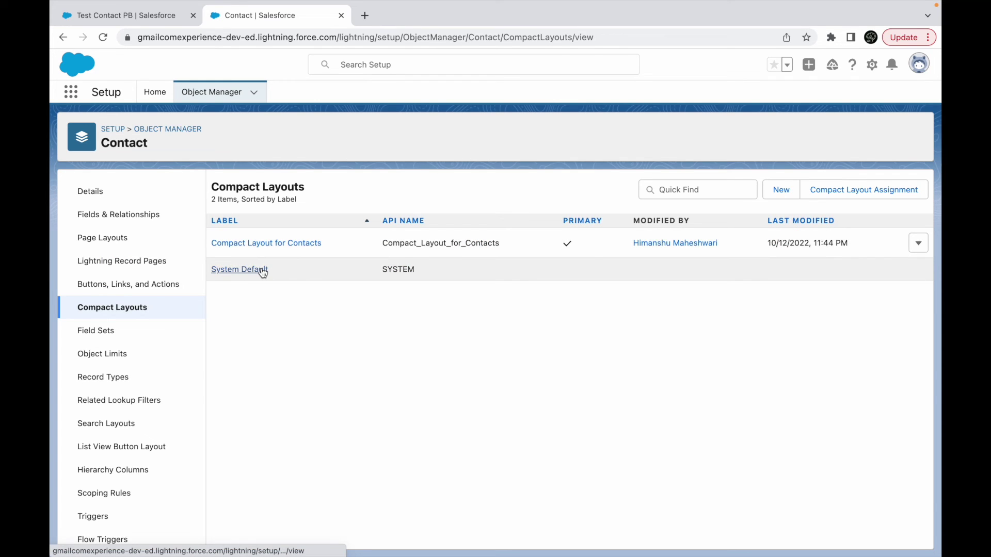
Step: Inspect the System Default compact layout's fields and the Contact record types list
left_click(233, 270)
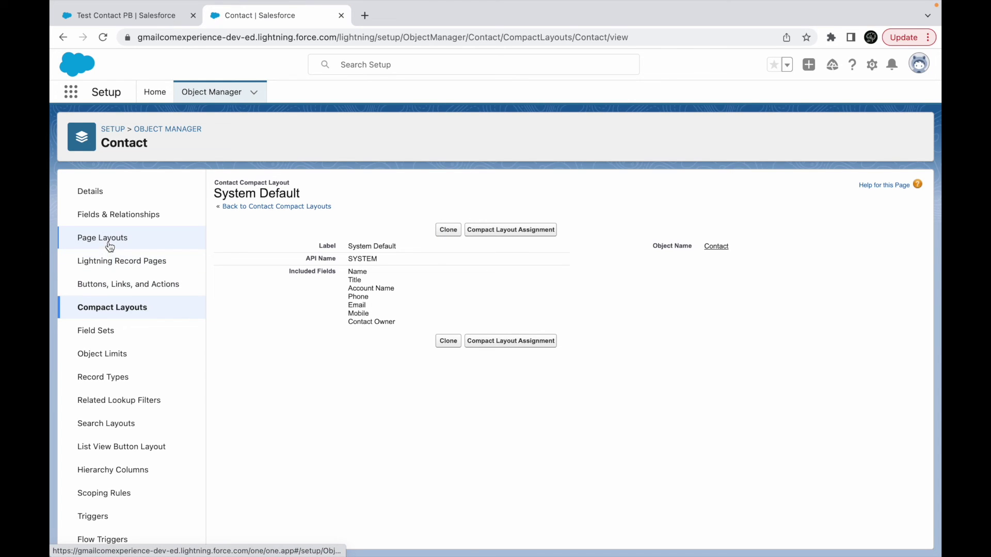
left_click(98, 305)
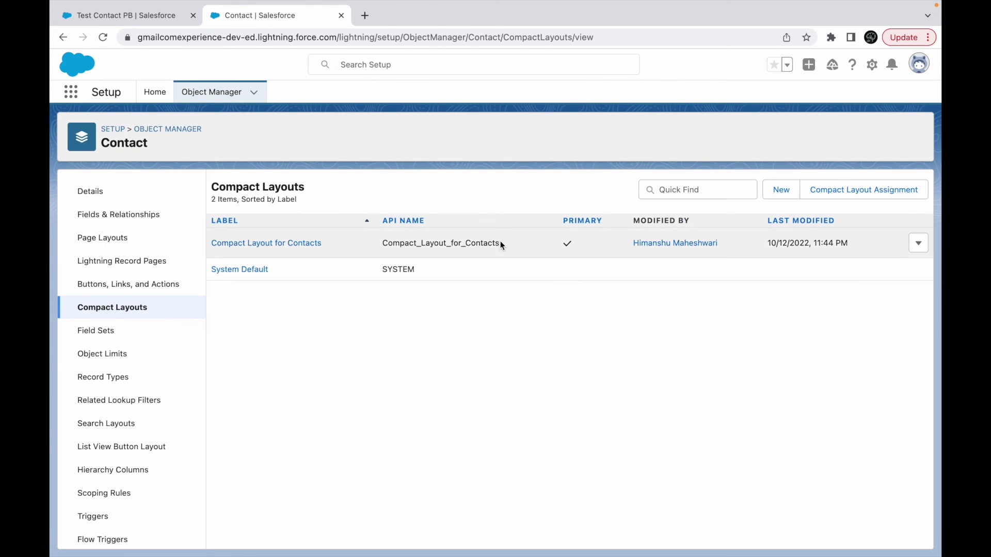
left_click(107, 377)
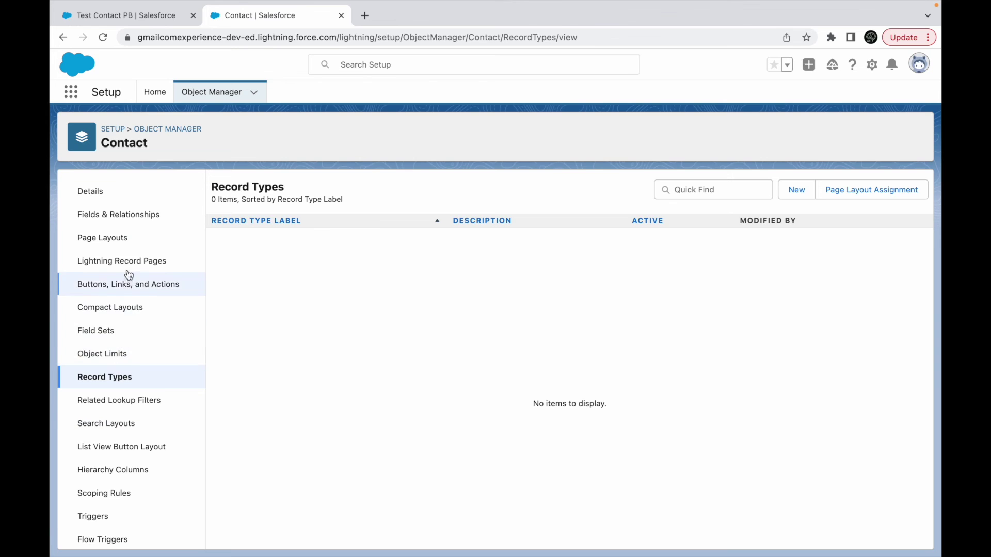
left_click(98, 312)
Step: Confirm Compact Layout for Contacts as the primary assignment, then show the Keynote Compact Layouts slide
left_click(830, 199)
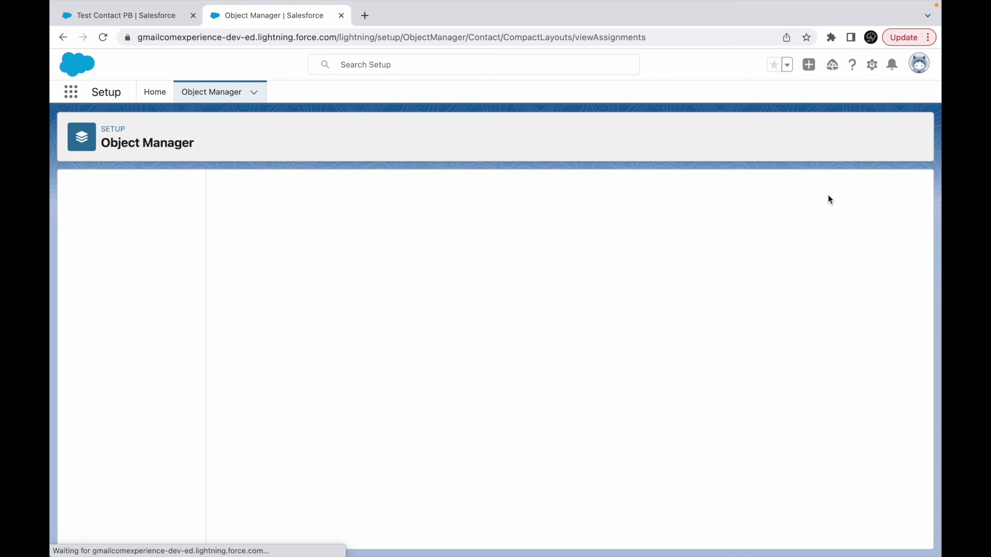
left_click_drag(303, 285, 264, 284)
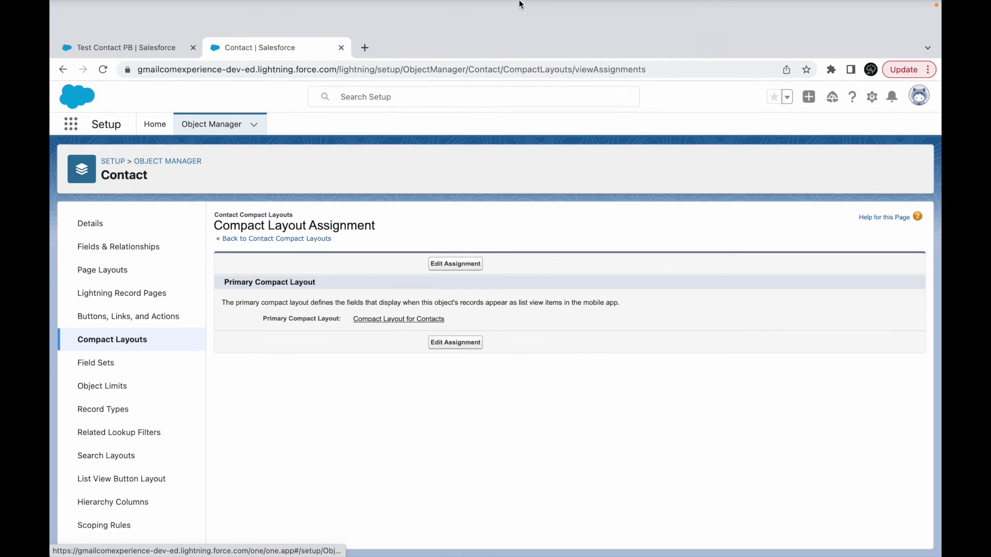
key("ctrl+Up")
left_click(549, 64)
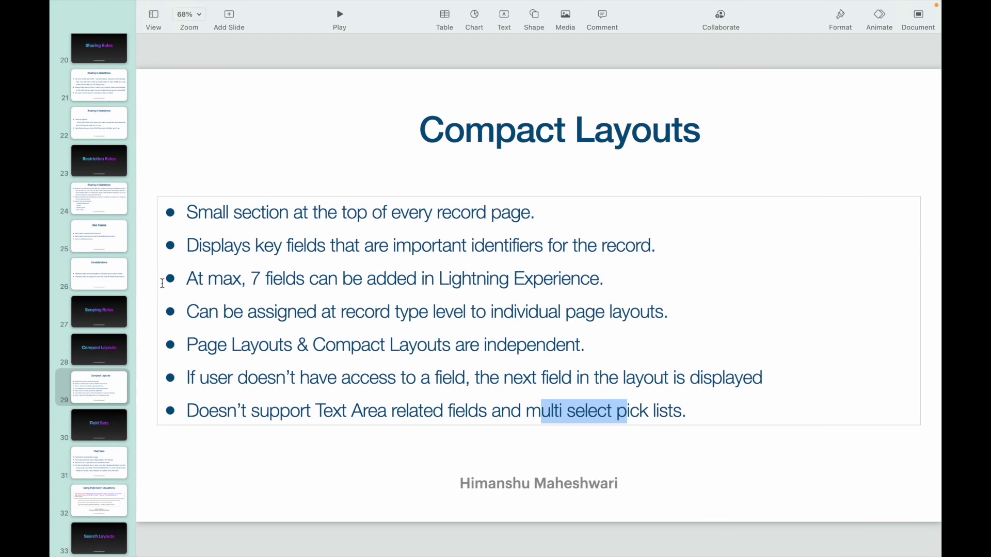